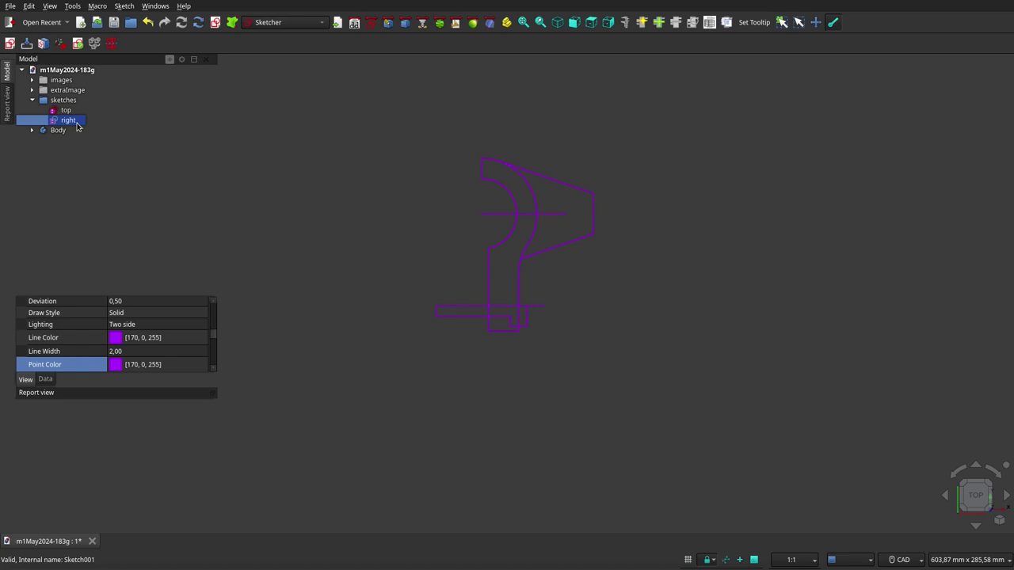
Step: Toggle the reference drawing images off and back on to compare them with the sketches
click(62, 80)
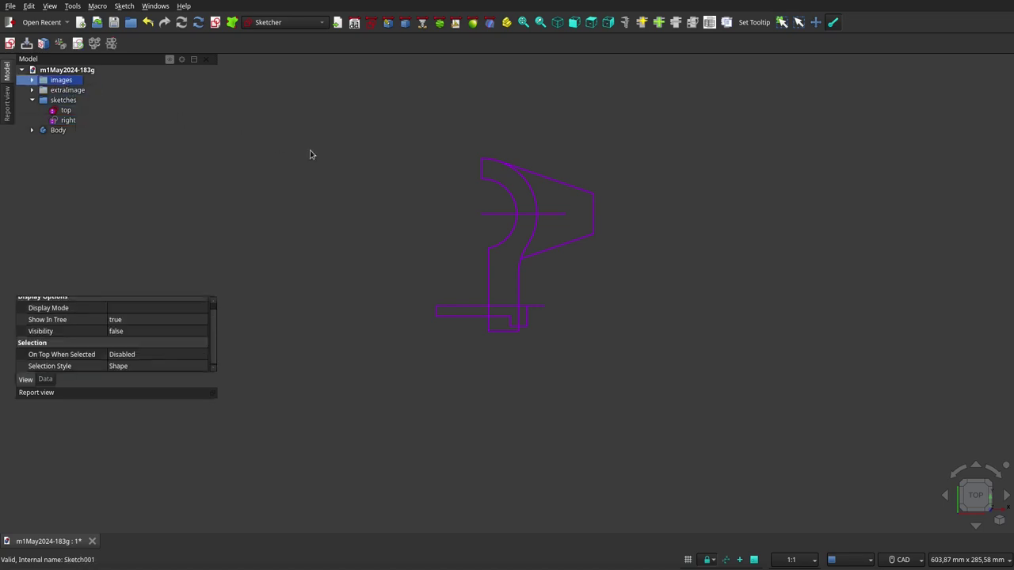
key(space)
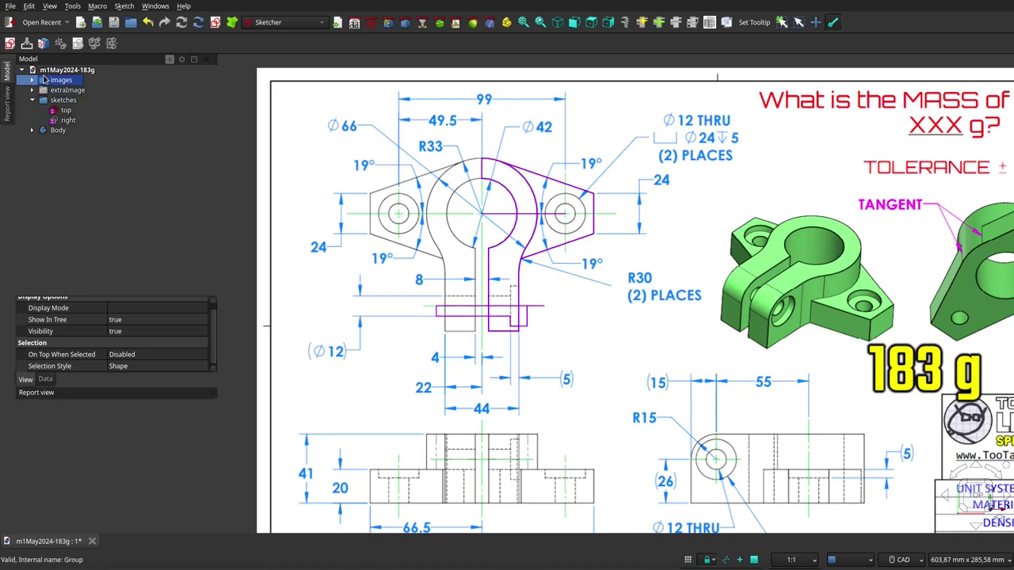
key(space)
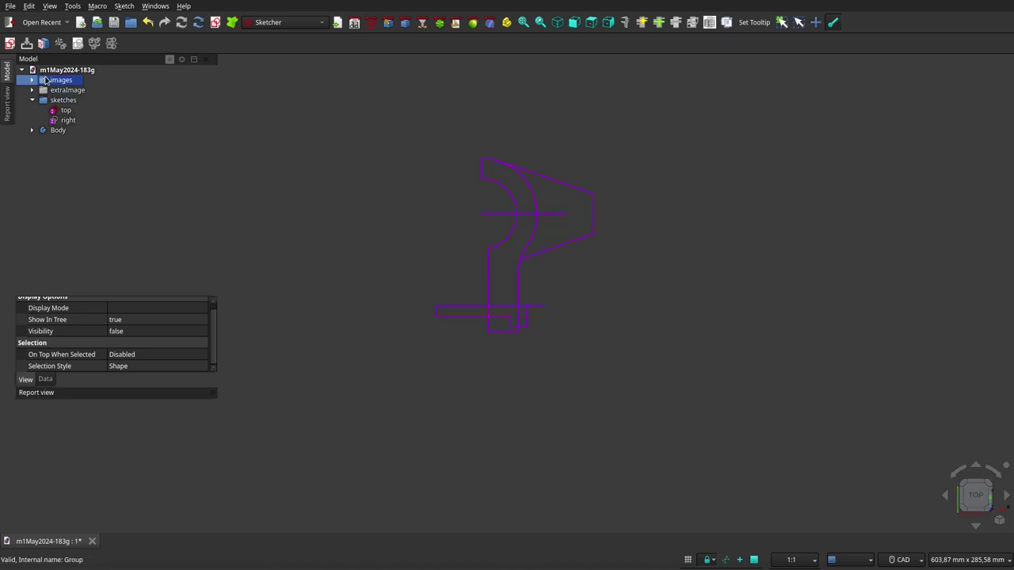
key(space)
key(space)
key(space)
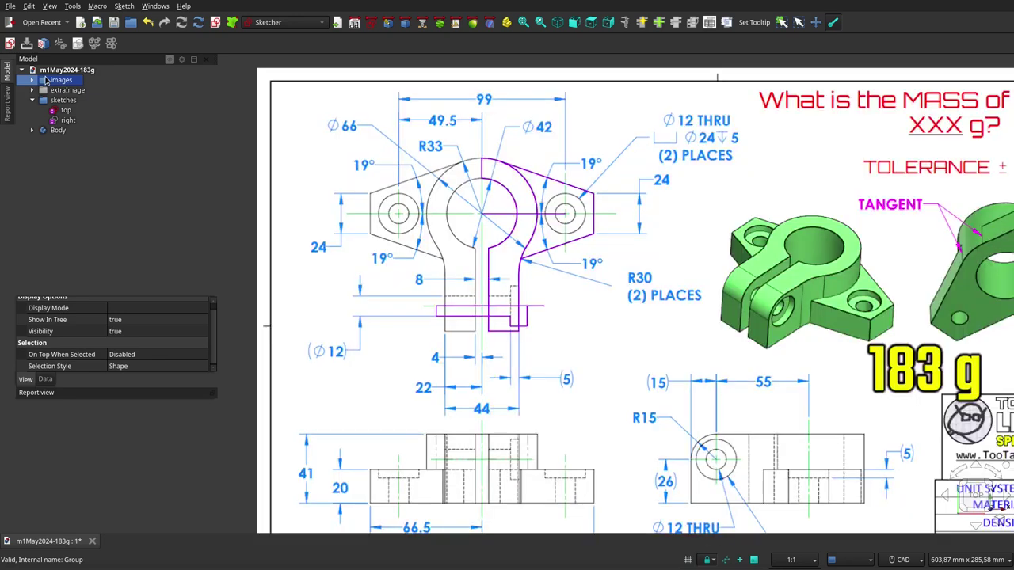
Step: Highlight the top sketch, then switch to the Right view and fit the right sketch
click(66, 110)
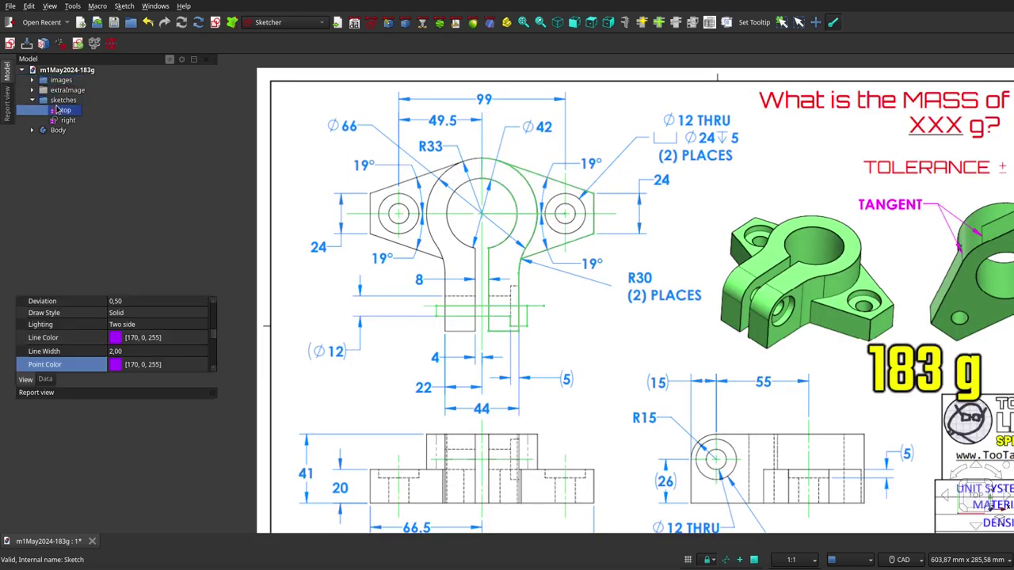
click(607, 26)
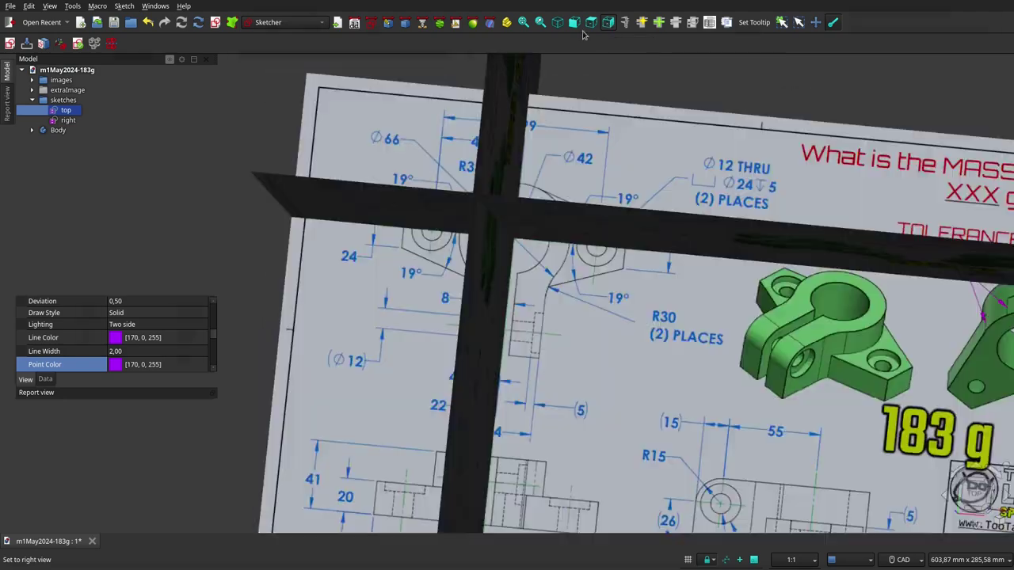
click(64, 120)
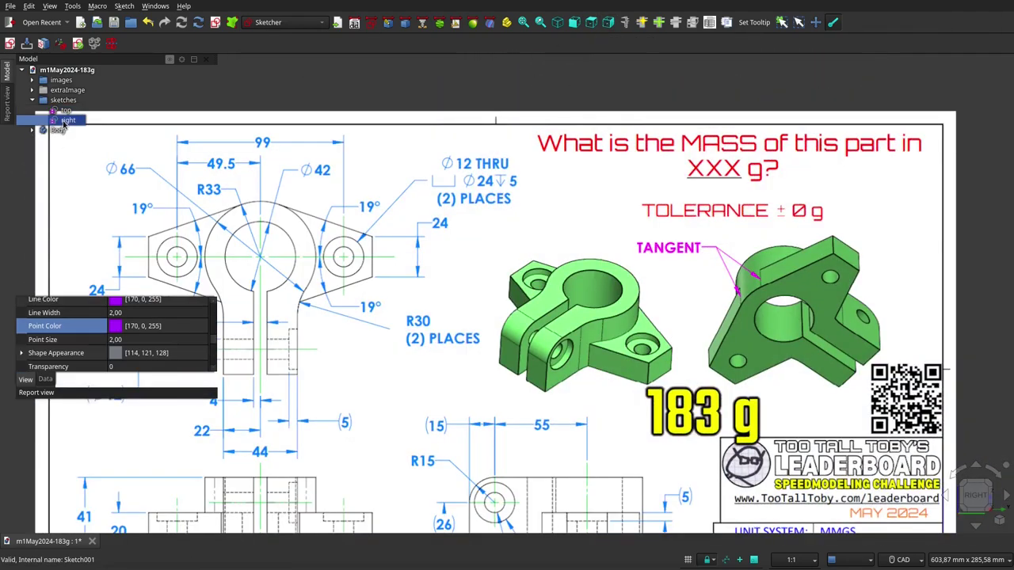
key(v)
key(f)
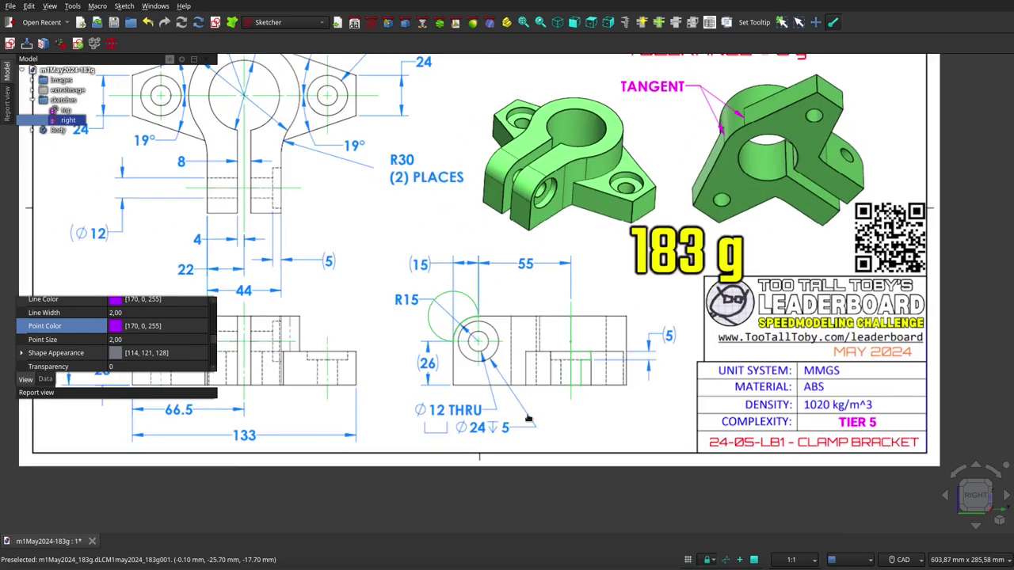
click(527, 412)
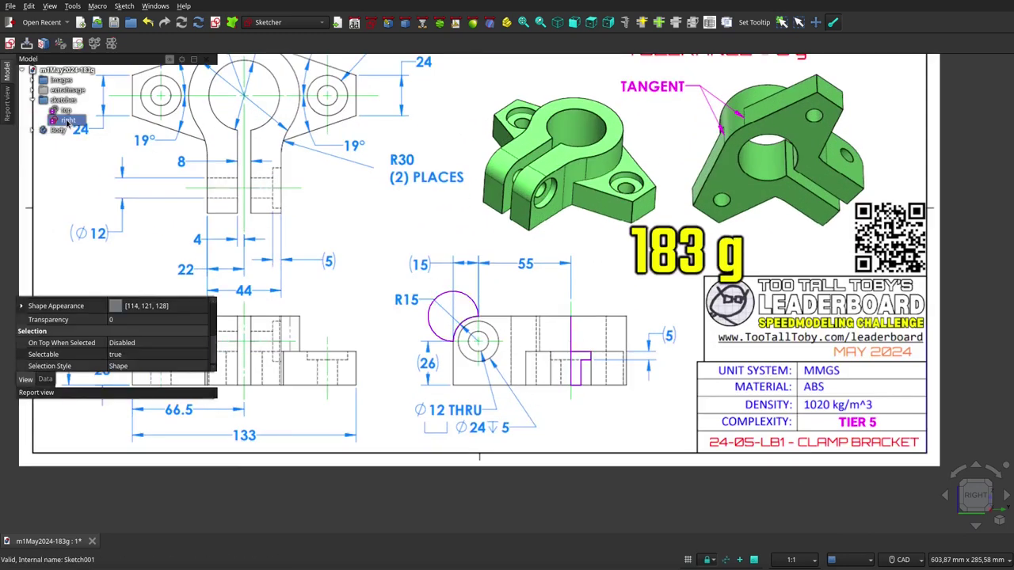
Step: Hide and re-show the reference images over the right sketch's R15 profile
click(67, 84)
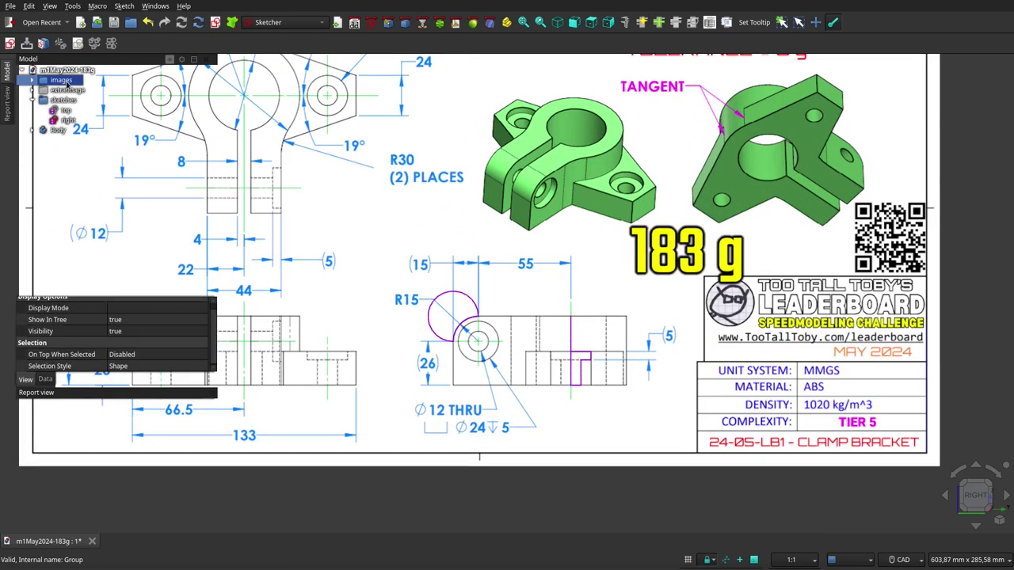
key(space)
key(space)
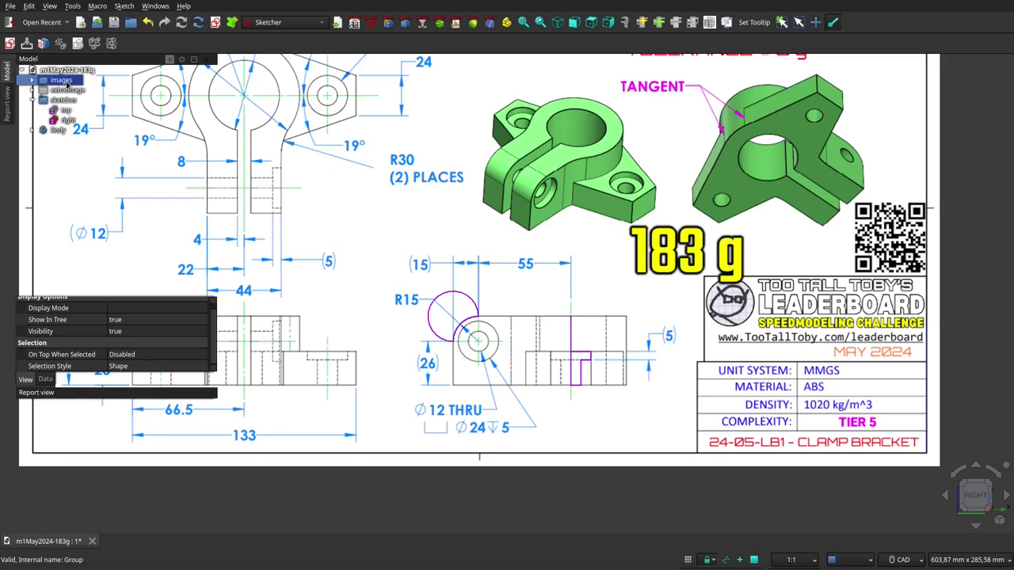
key(space)
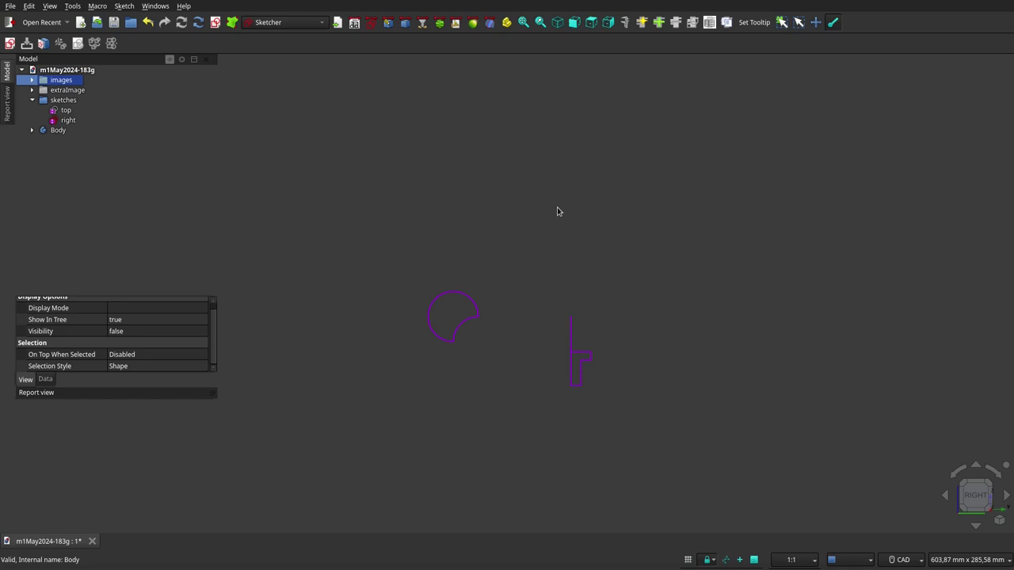
Step: Switch to the isometric view and zoom in on the highlighted top sketch
click(558, 23)
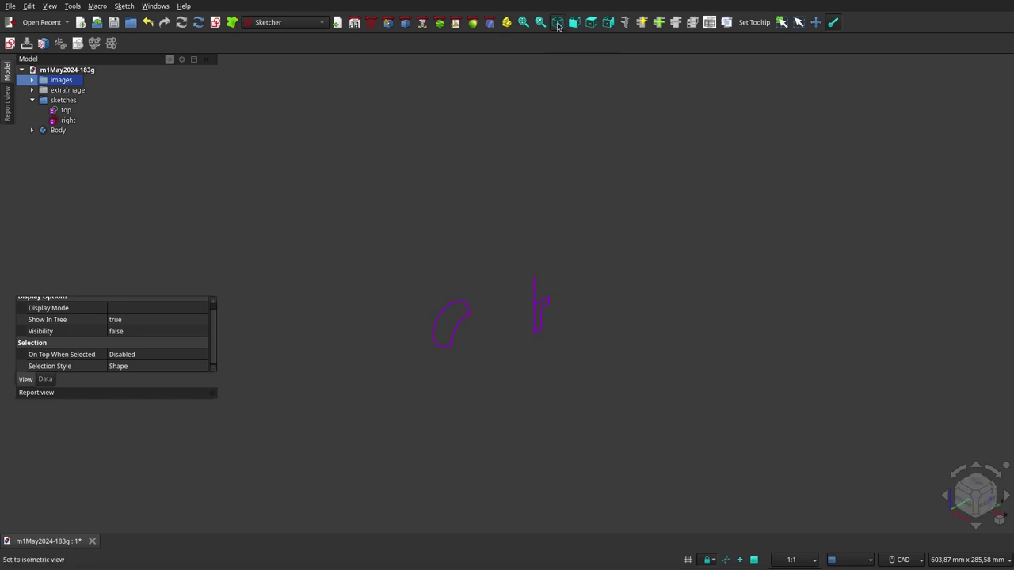
click(66, 110)
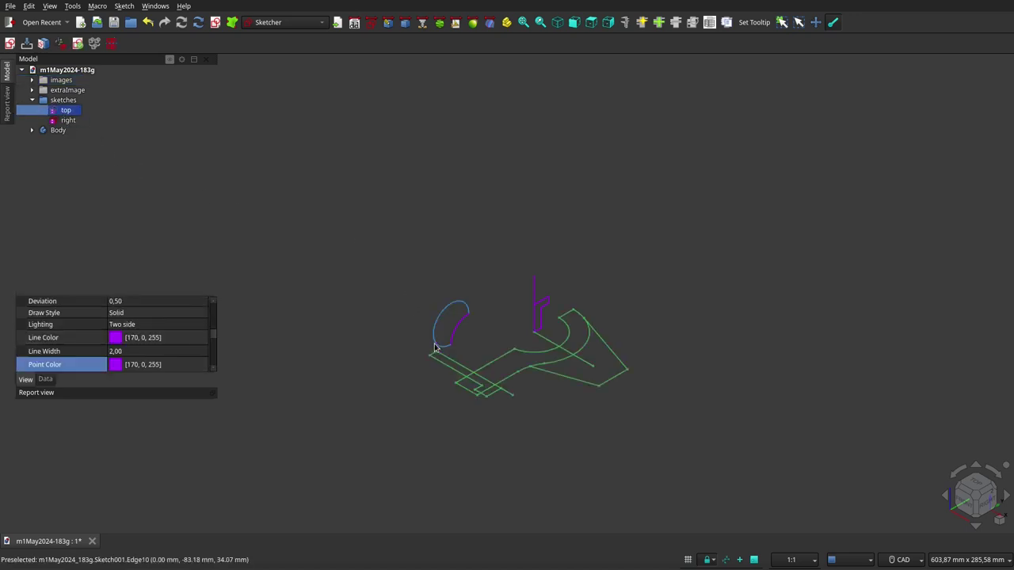
scroll(434, 347, up, 3)
click(536, 313)
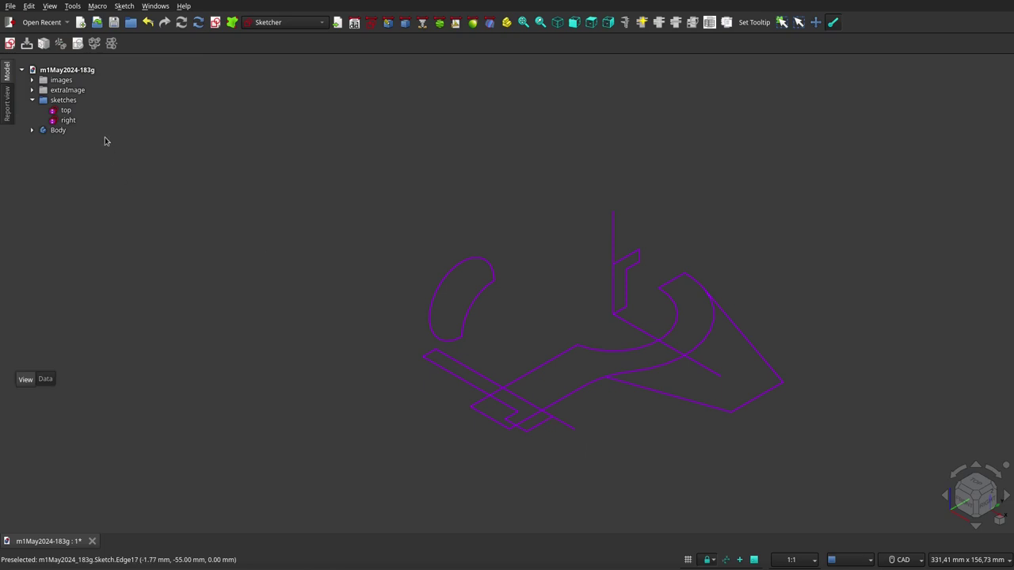
Step: Select the extraImage group and zoom to frame the green bracket picture above the sketches
click(68, 92)
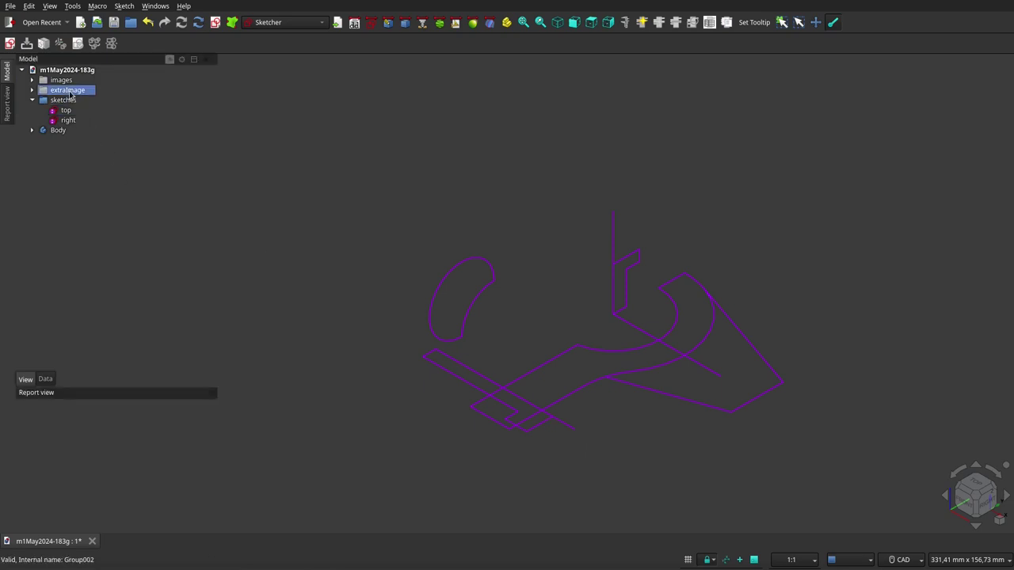
scroll(373, 301, down, 2)
scroll(430, 399, down, 3)
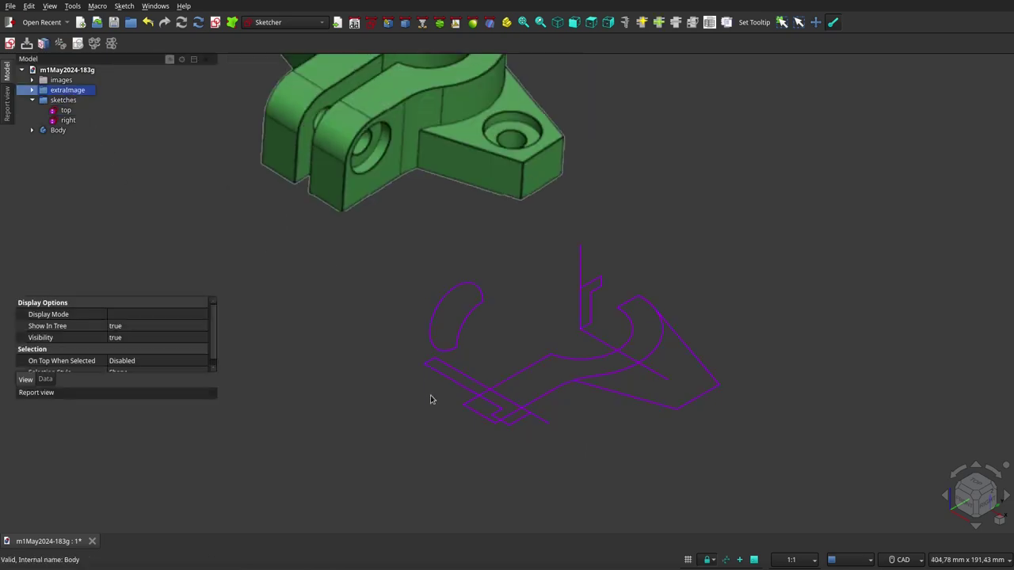
click(351, 278)
scroll(570, 400, down, 2)
scroll(450, 293, up, 2)
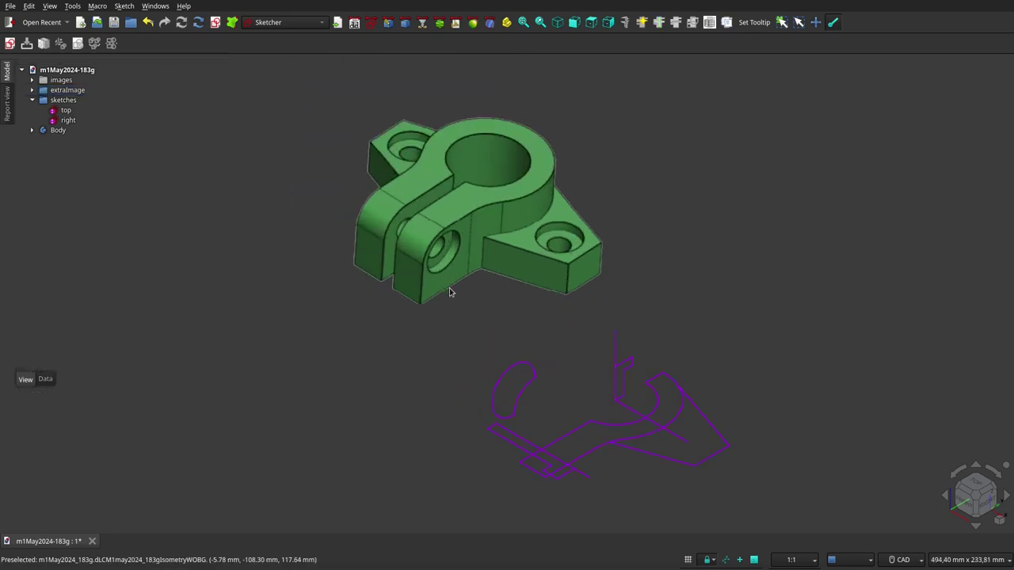
scroll(449, 292, up, 1)
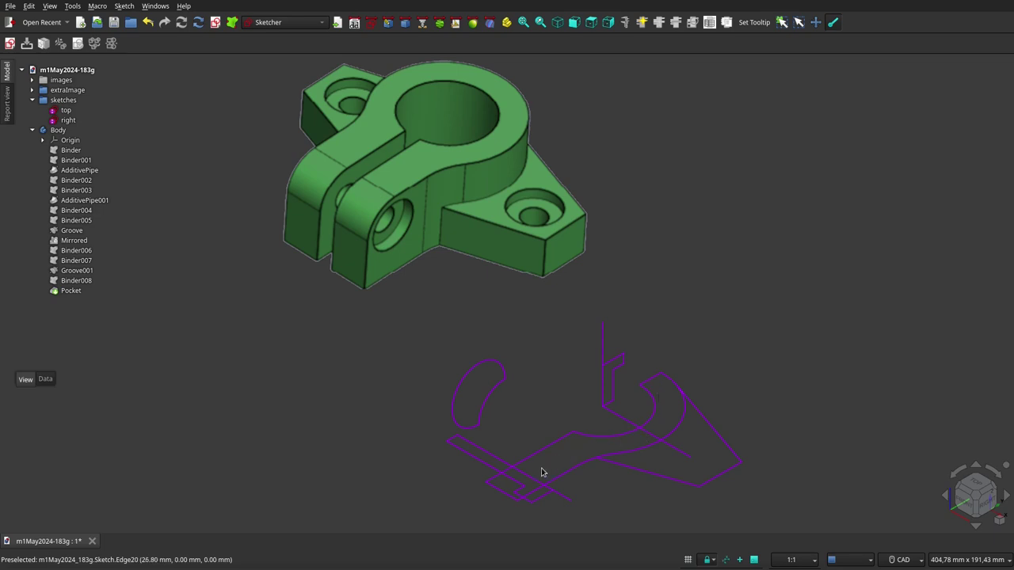
Step: Inspect Binder and Binder001, then swap them out for the AdditivePipe curved arm solid
click(67, 151)
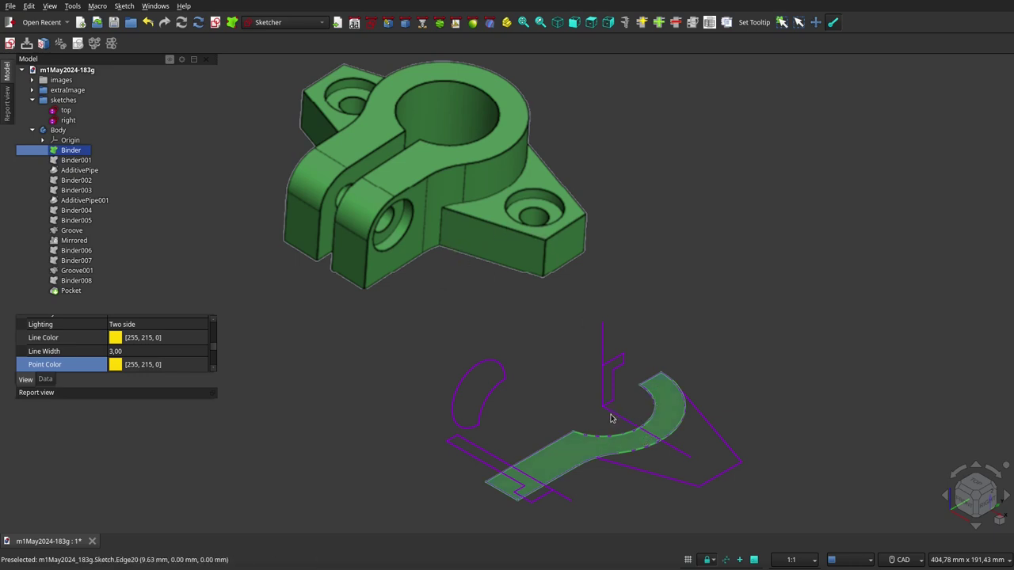
click(80, 161)
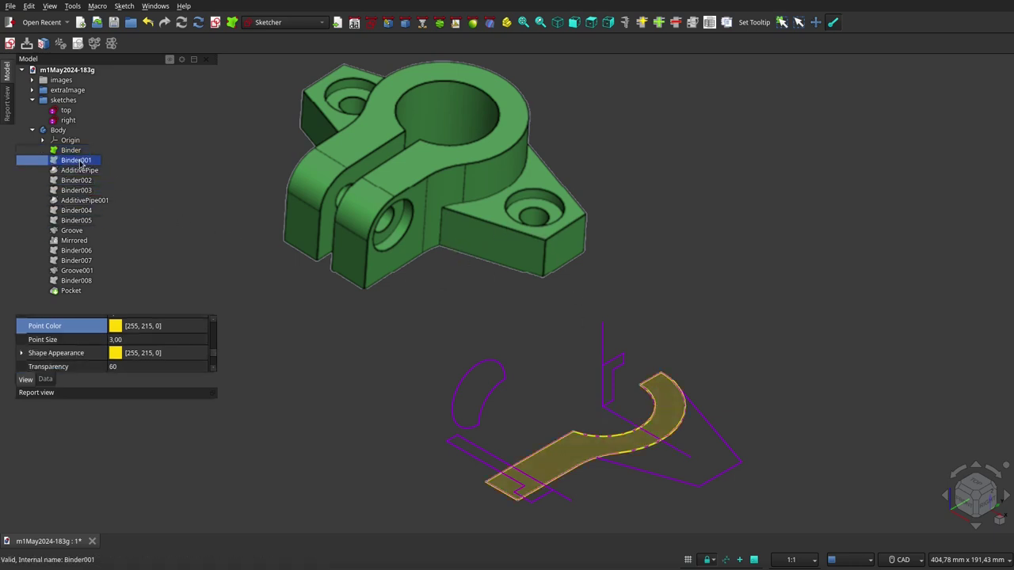
click(572, 331)
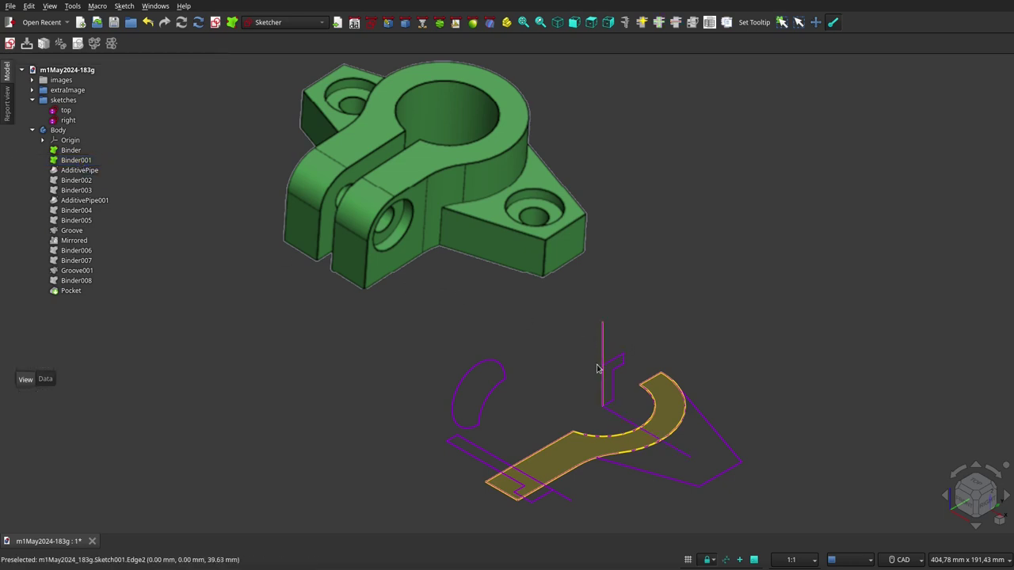
drag(16, 145, 76, 176)
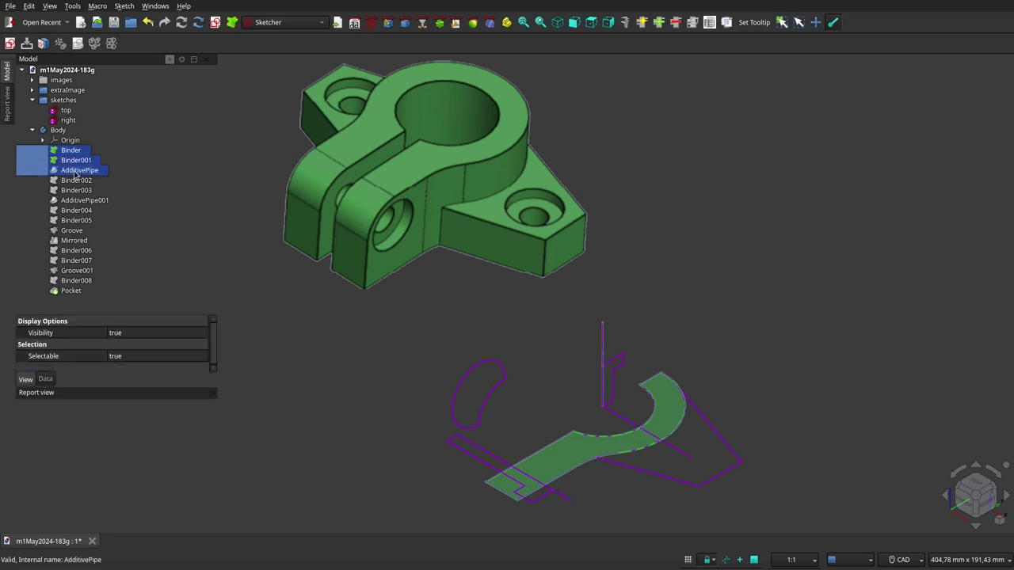
key(space)
click(521, 322)
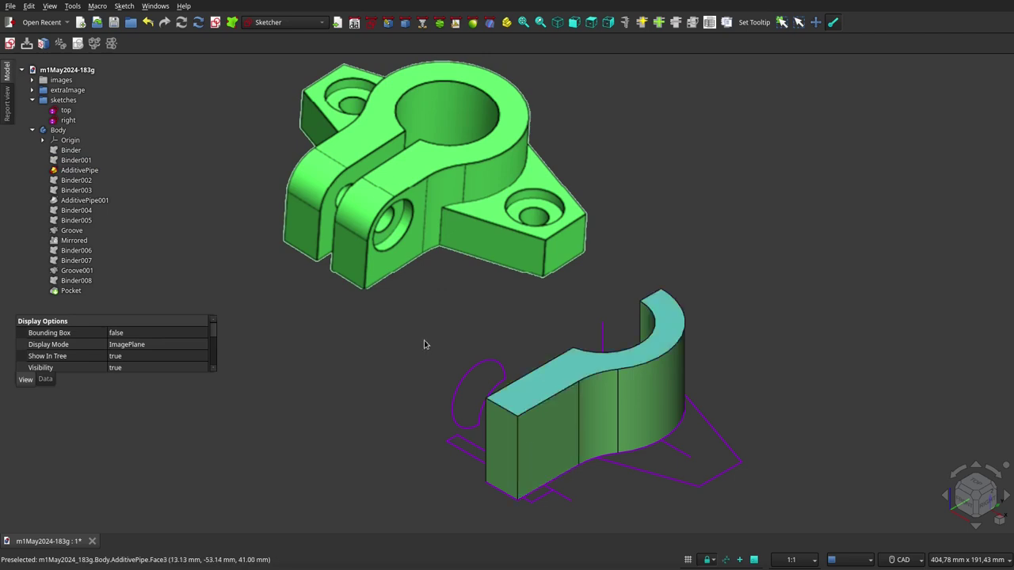
click(353, 312)
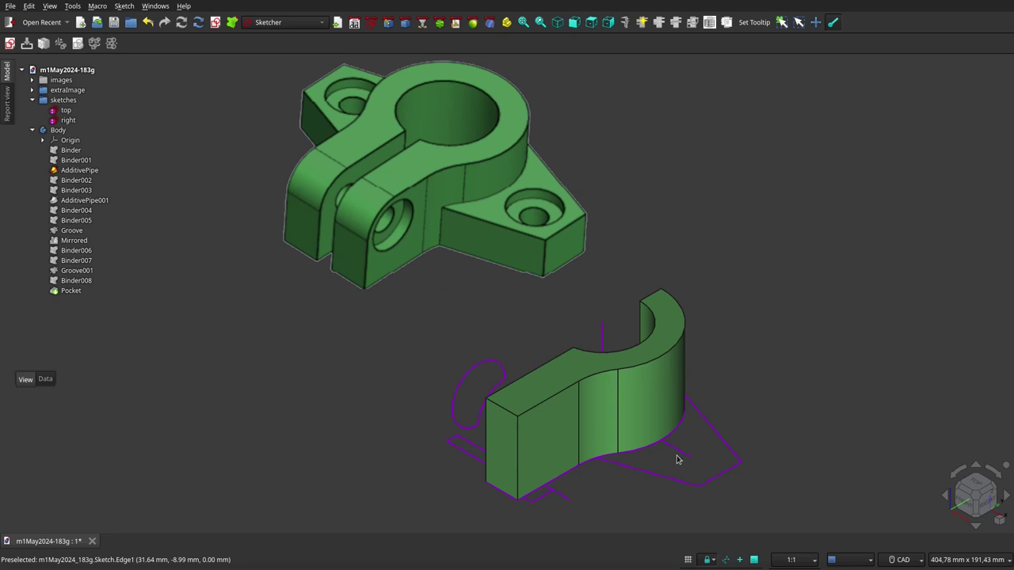
Step: Make AdditivePipe see-through with V T and show the Binder002 face
key(v)
key(t)
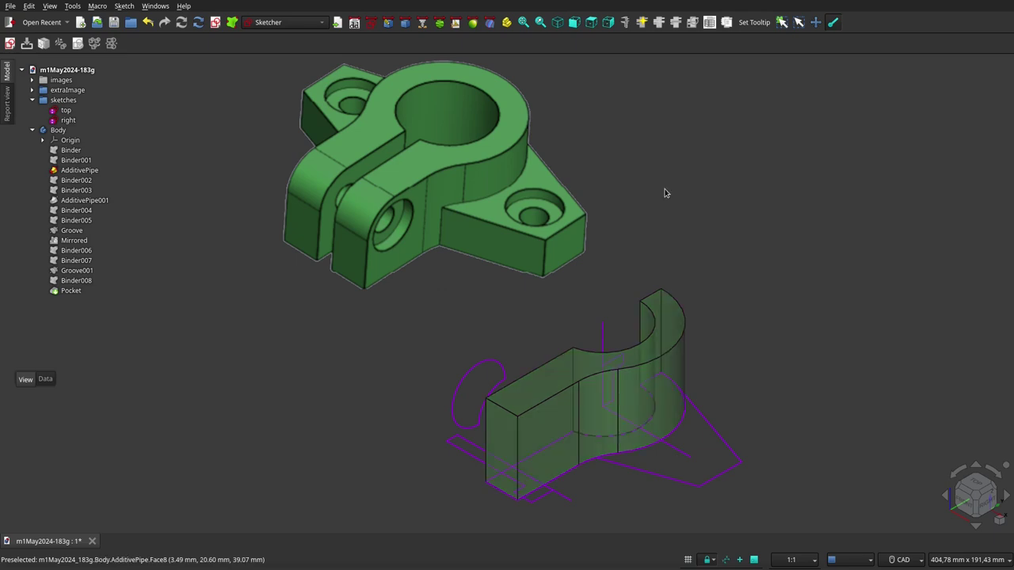
click(77, 183)
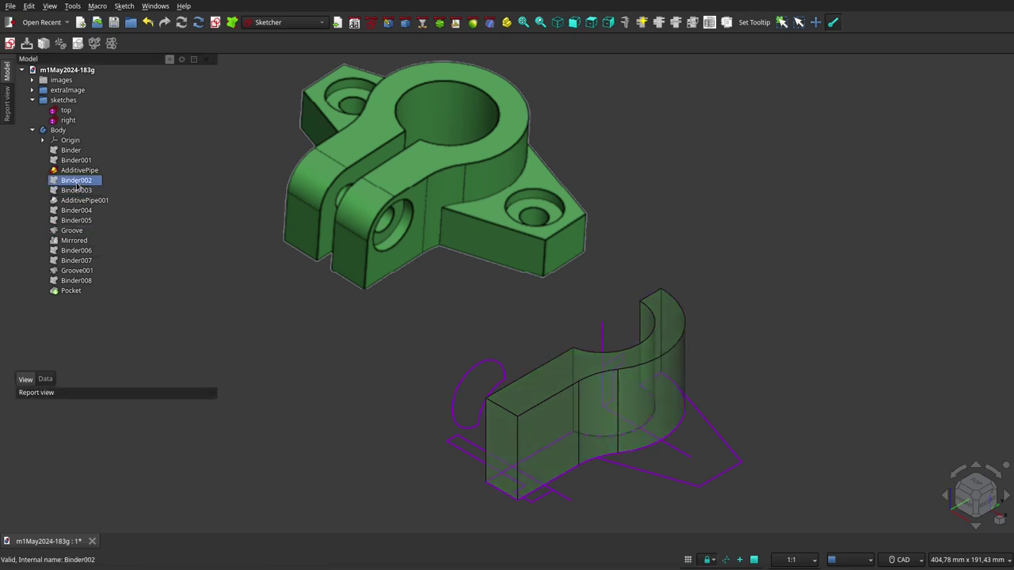
click(77, 183)
key(space)
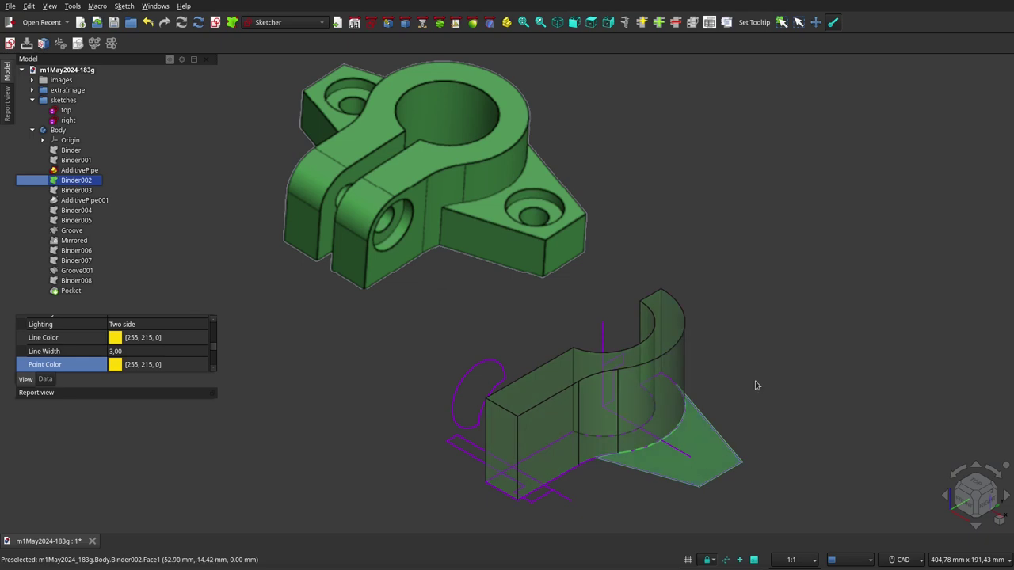
Step: Show Binder003, then swap both binders for AdditivePipe001's triangular base plate
key(Down)
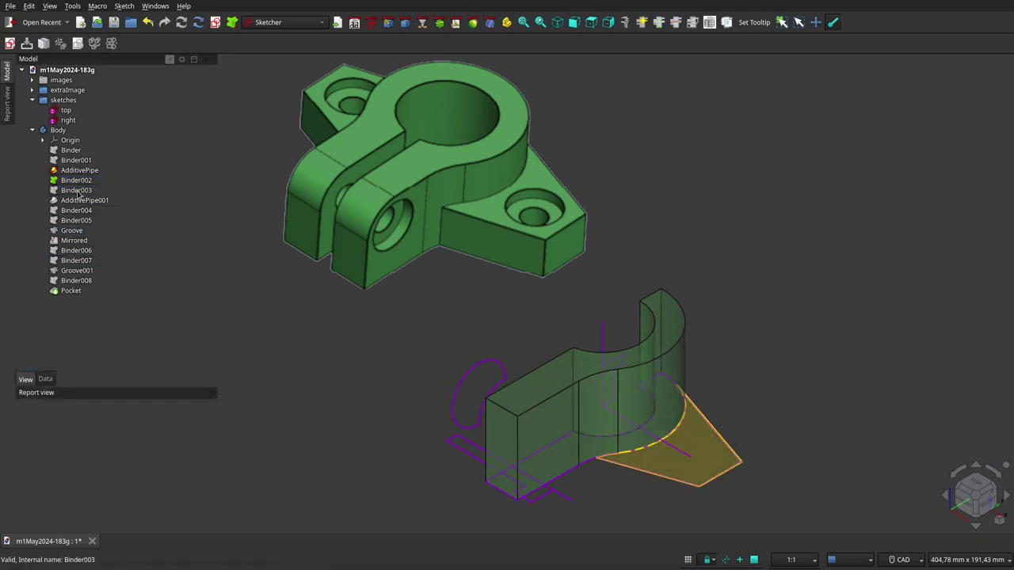
click(76, 192)
key(space)
click(551, 352)
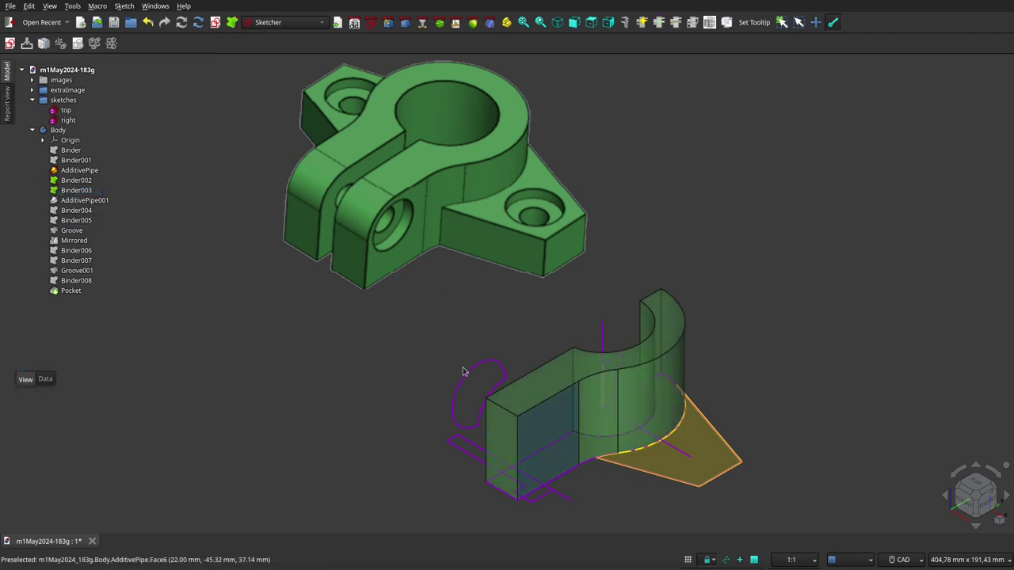
drag(47, 175, 16, 206)
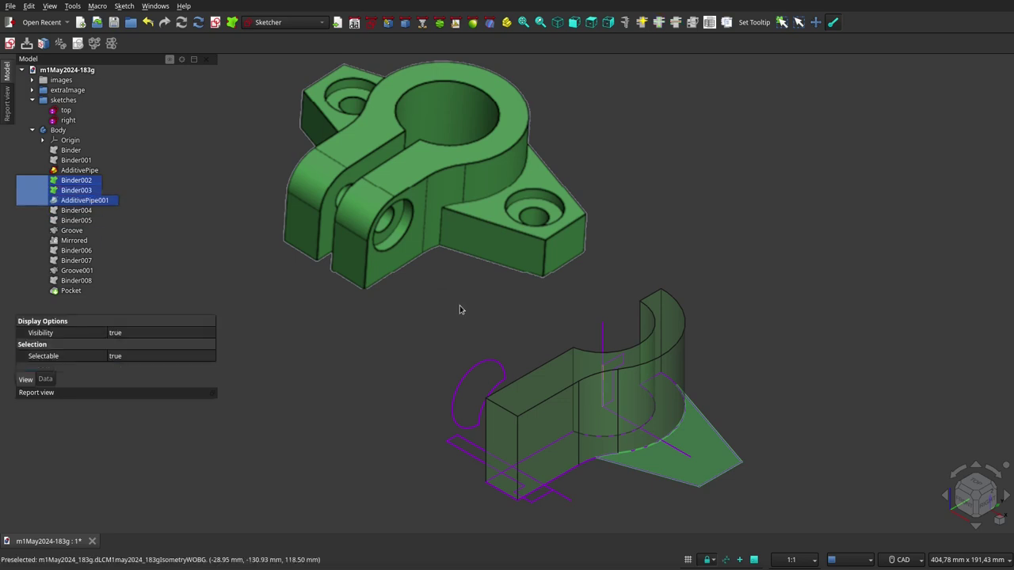
click(642, 256)
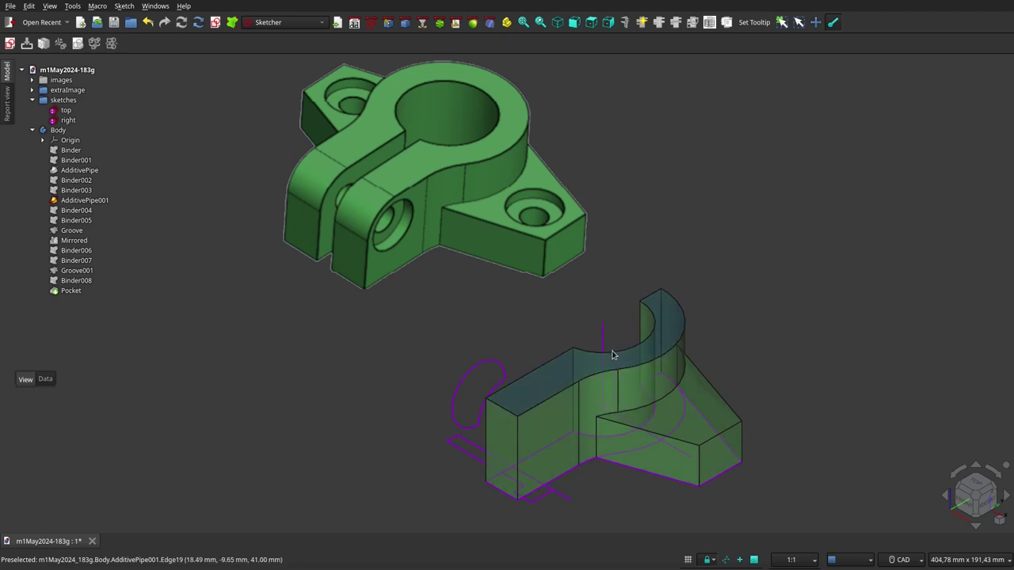
scroll(602, 396, up, 5)
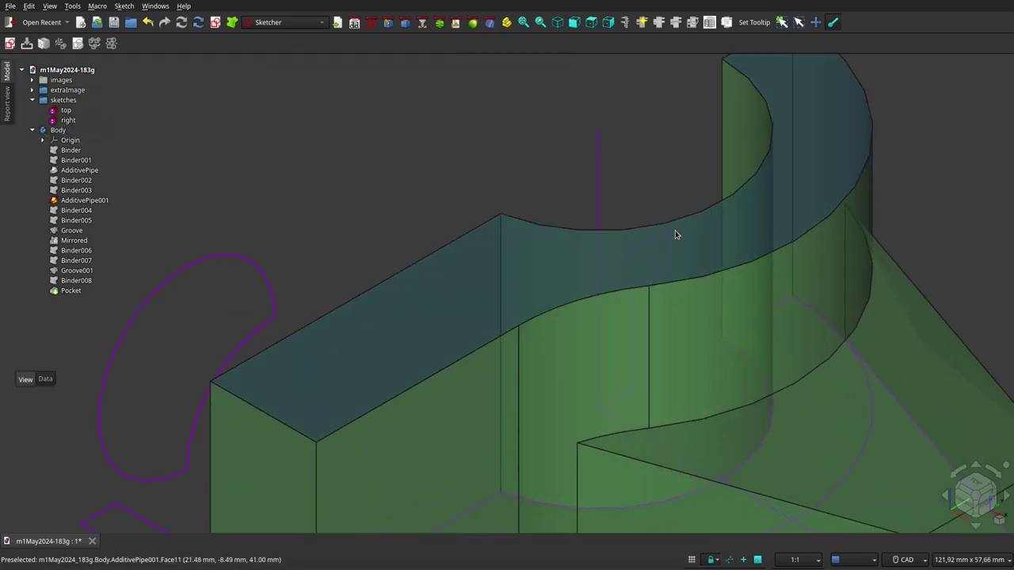
scroll(618, 388, down, 3)
scroll(618, 391, down, 1)
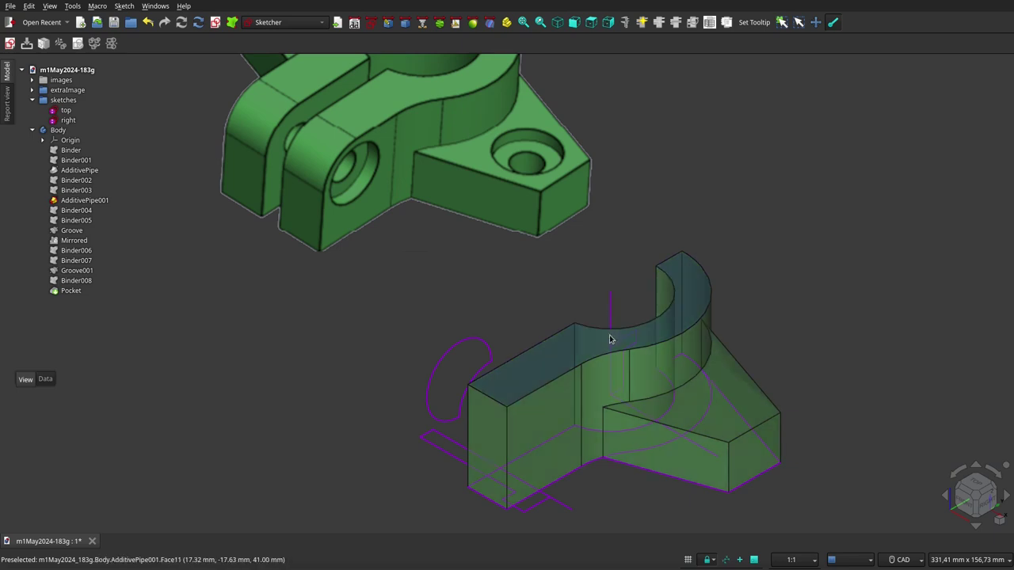
scroll(610, 340, up, 3)
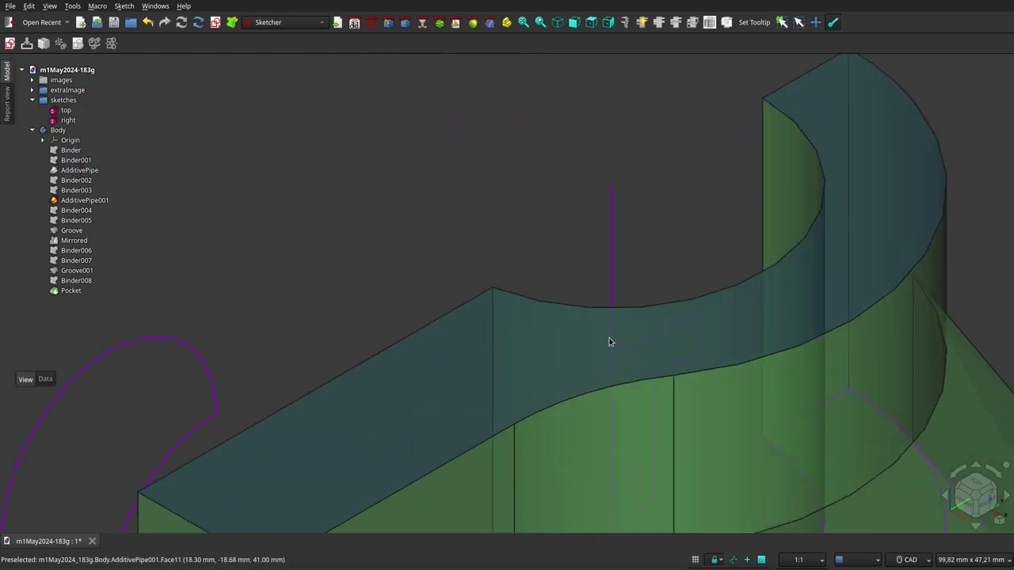
scroll(610, 341, up, 3)
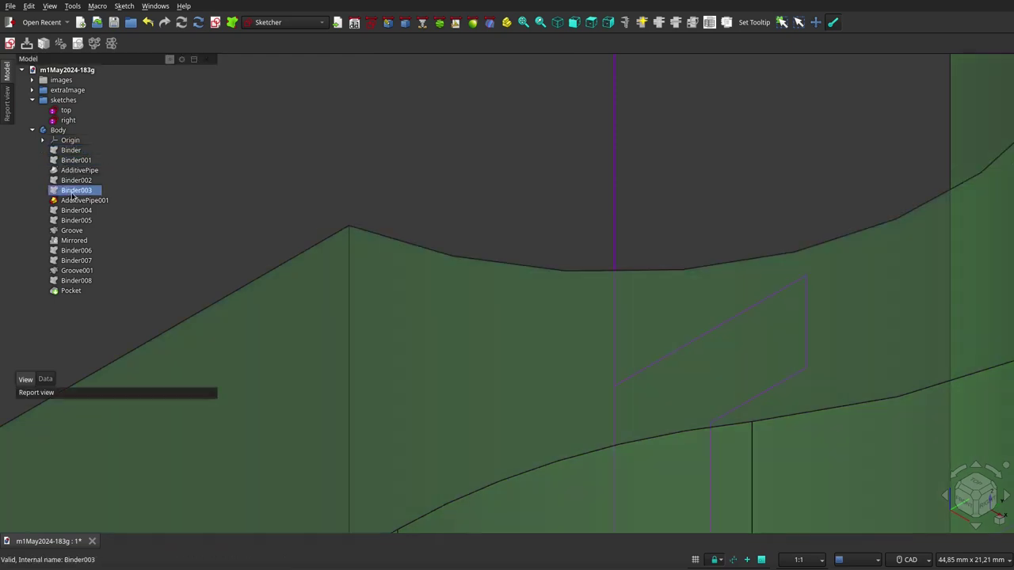
click(83, 199)
key(space)
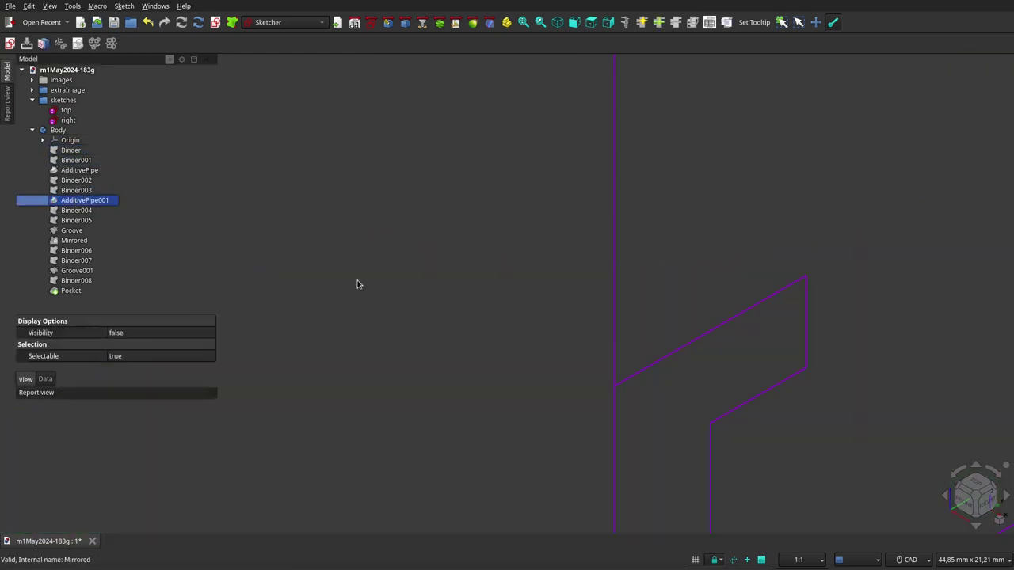
scroll(600, 251, down, 3)
scroll(627, 280, down, 2)
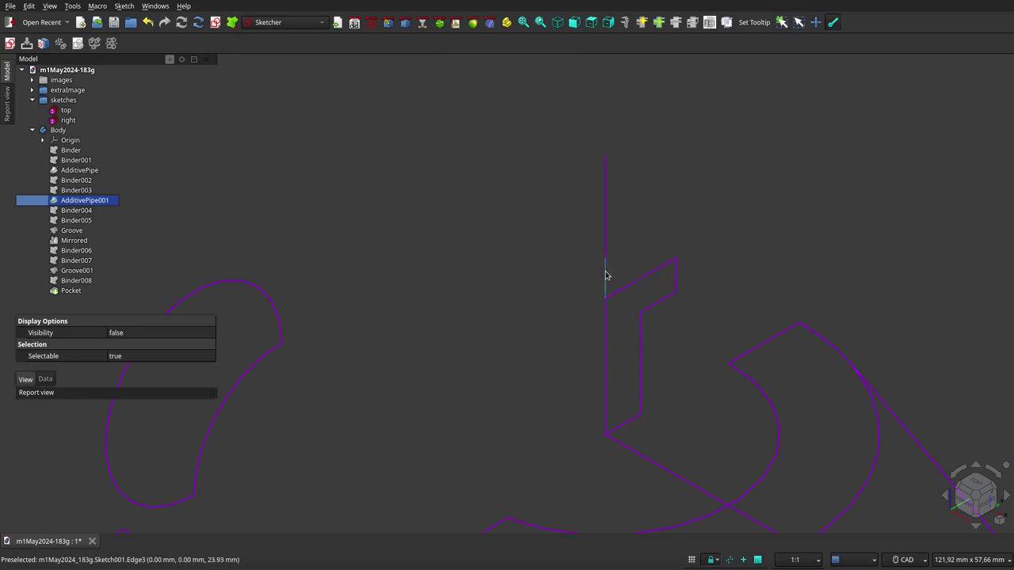
scroll(607, 275, down, 3)
scroll(607, 273, down, 2)
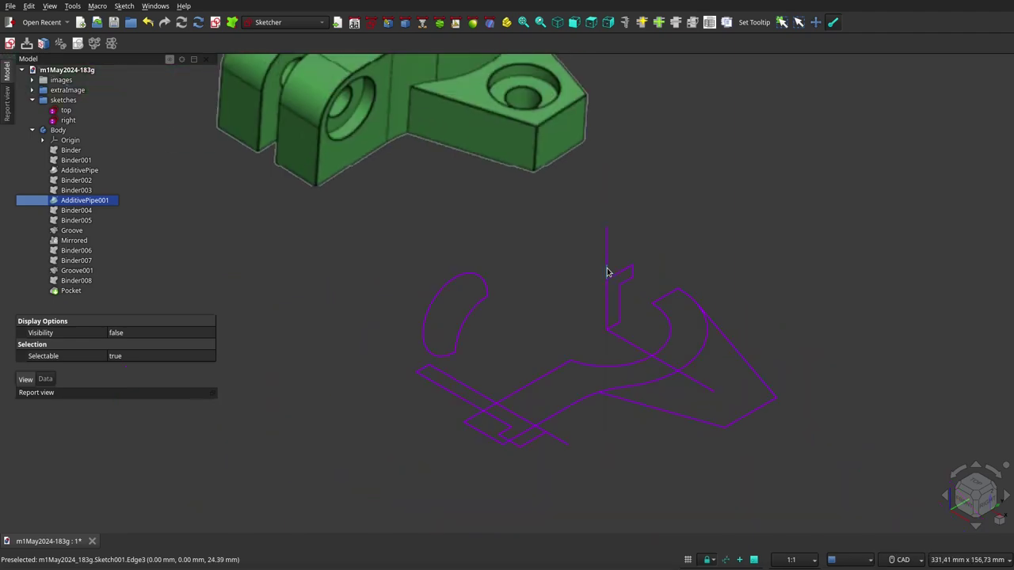
key(space)
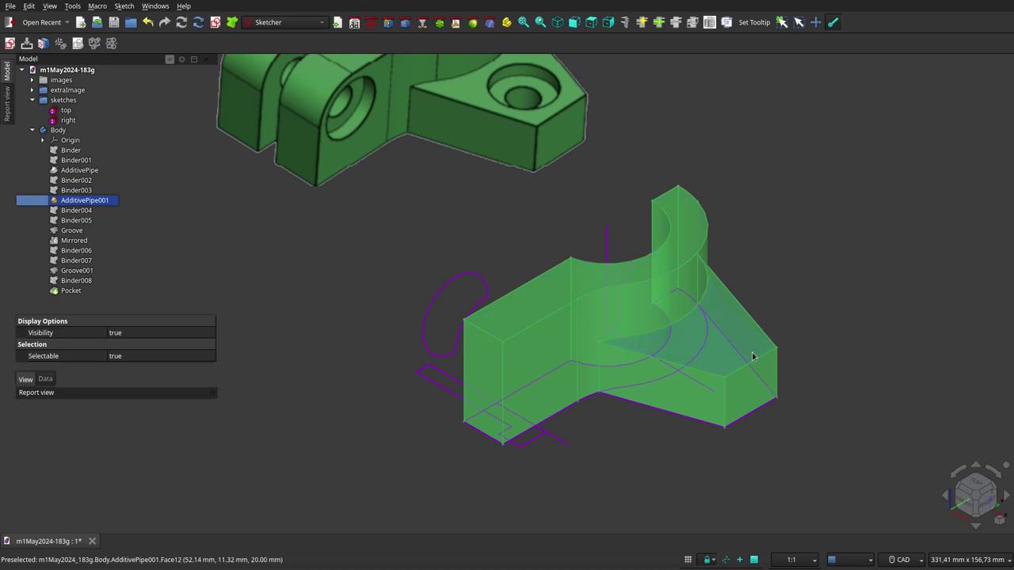
Step: Show Binder004, then select Binder005, Binder004 and Groove to toggle the counterbored hole
click(83, 211)
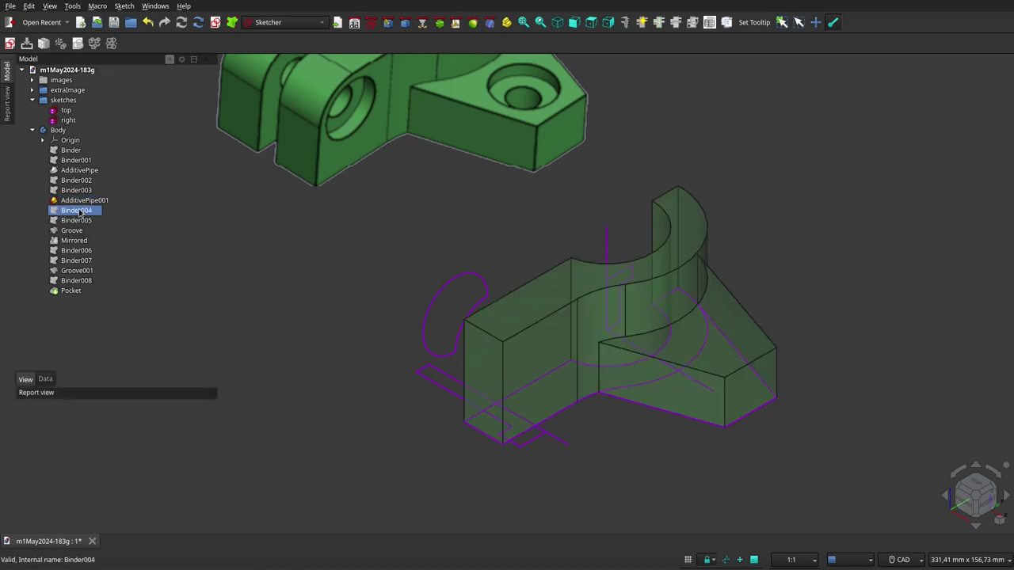
key(space)
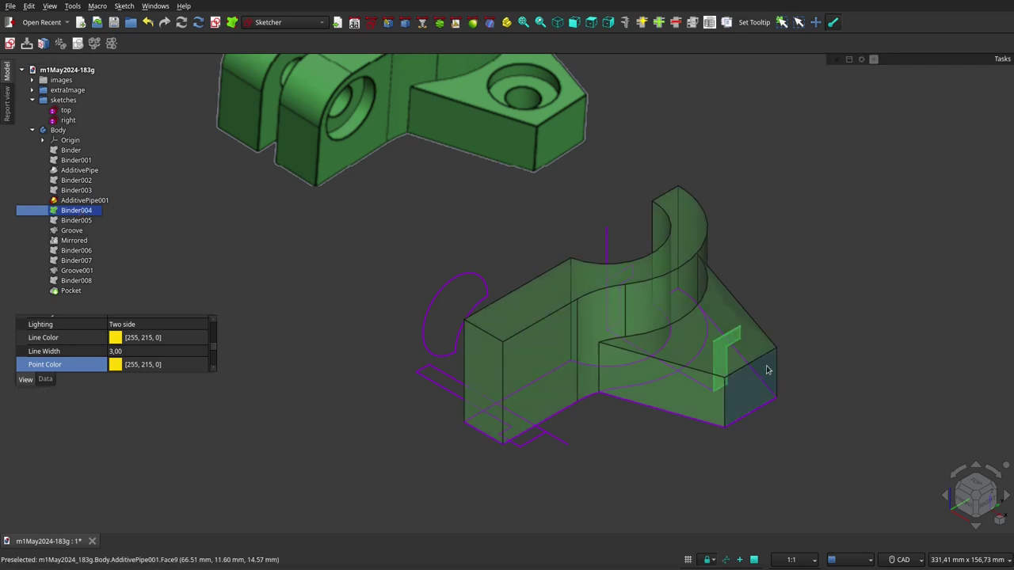
click(79, 220)
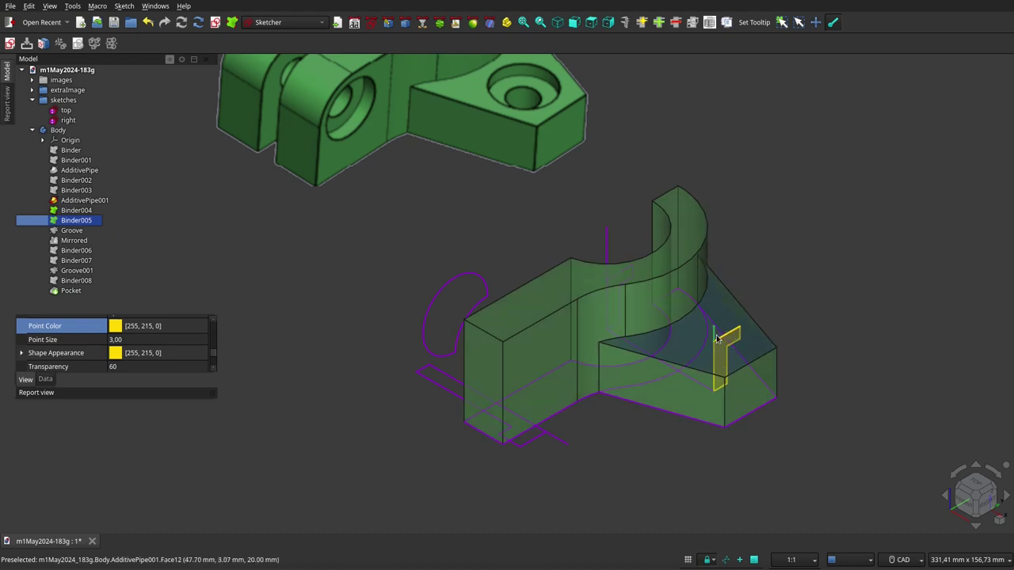
ctrl+click(53, 211)
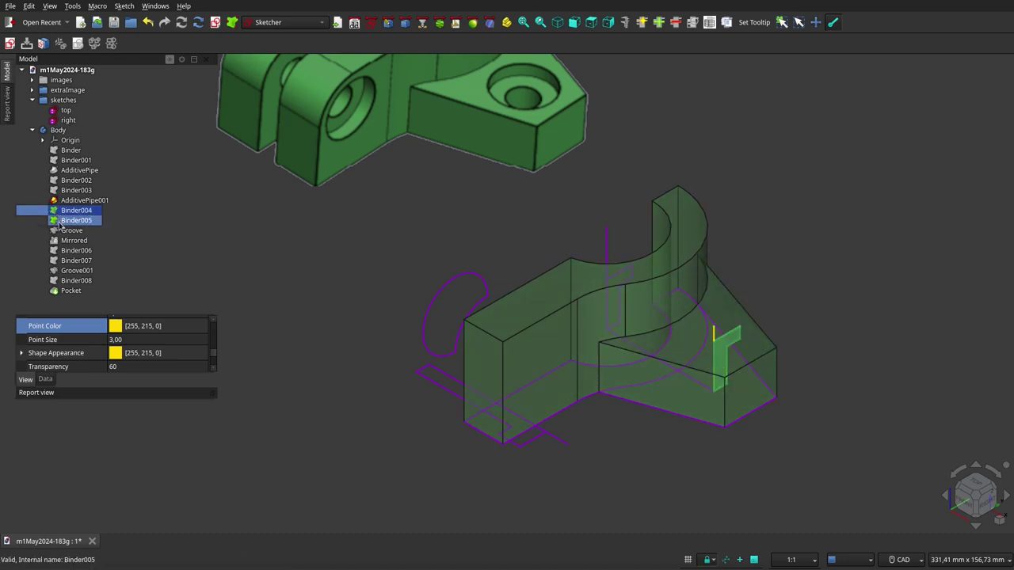
ctrl+click(62, 230)
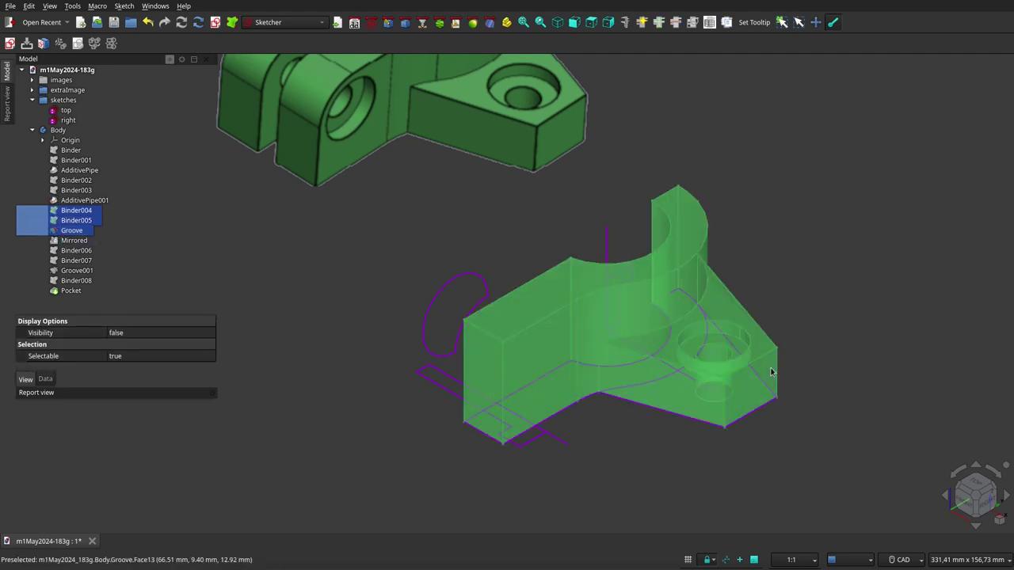
click(759, 273)
mouse_move(754, 275)
middle_down()
mouse_move(567, 352)
mouse_move(547, 252)
middle_up()
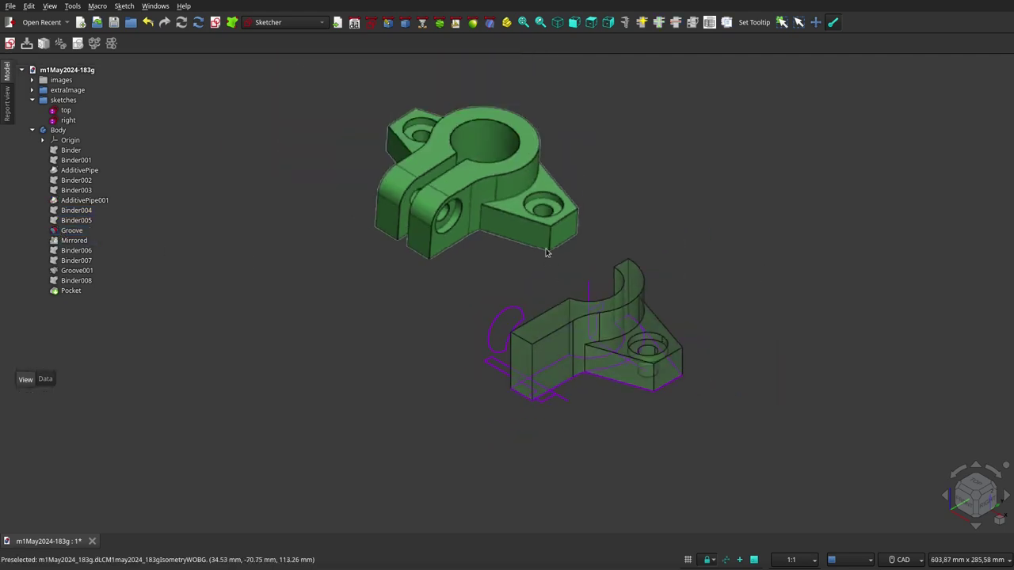
scroll(533, 202, up, 2)
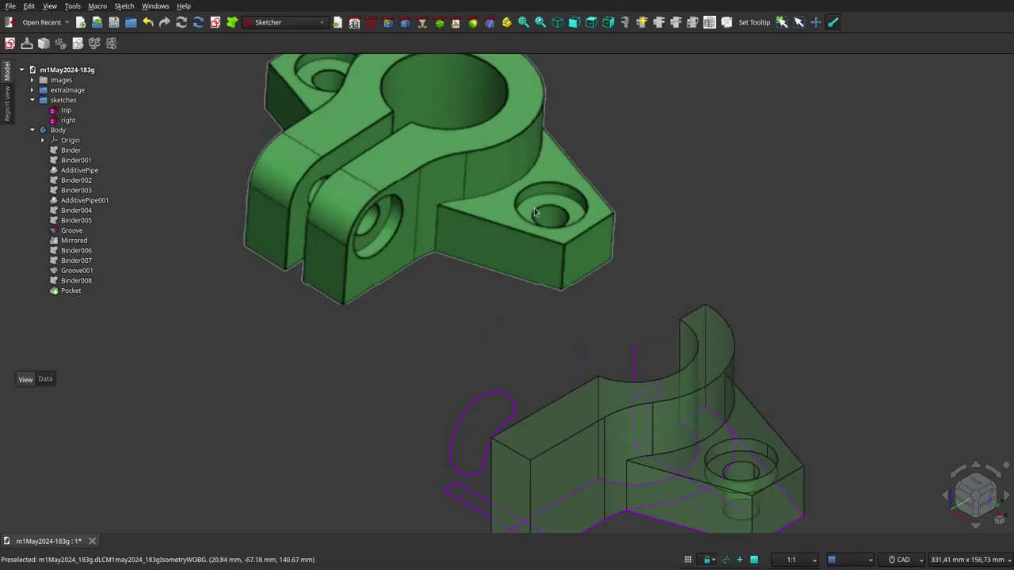
scroll(534, 207, down, 3)
scroll(544, 331, up, 2)
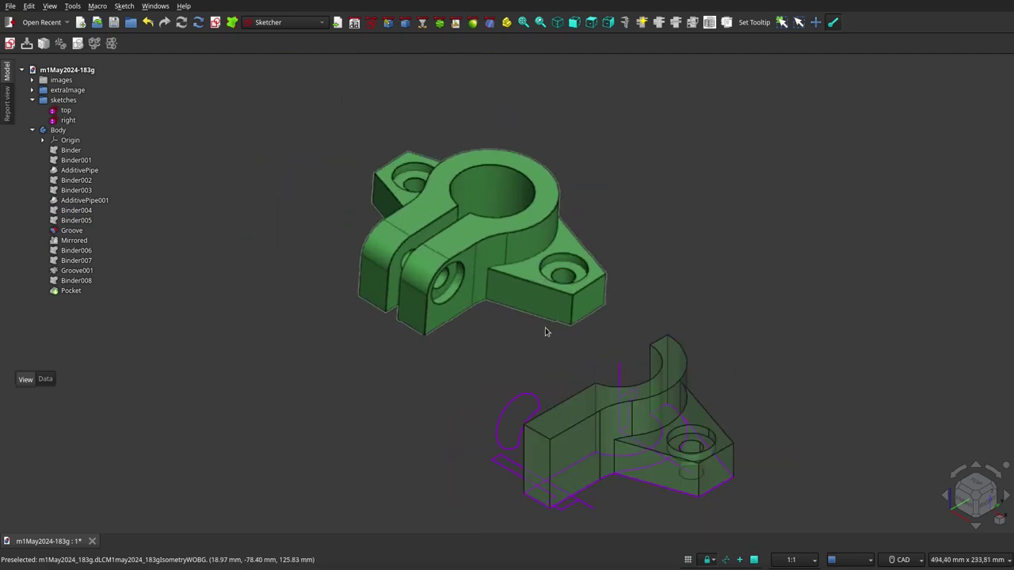
scroll(543, 331, up, 1)
scroll(507, 283, down, 1)
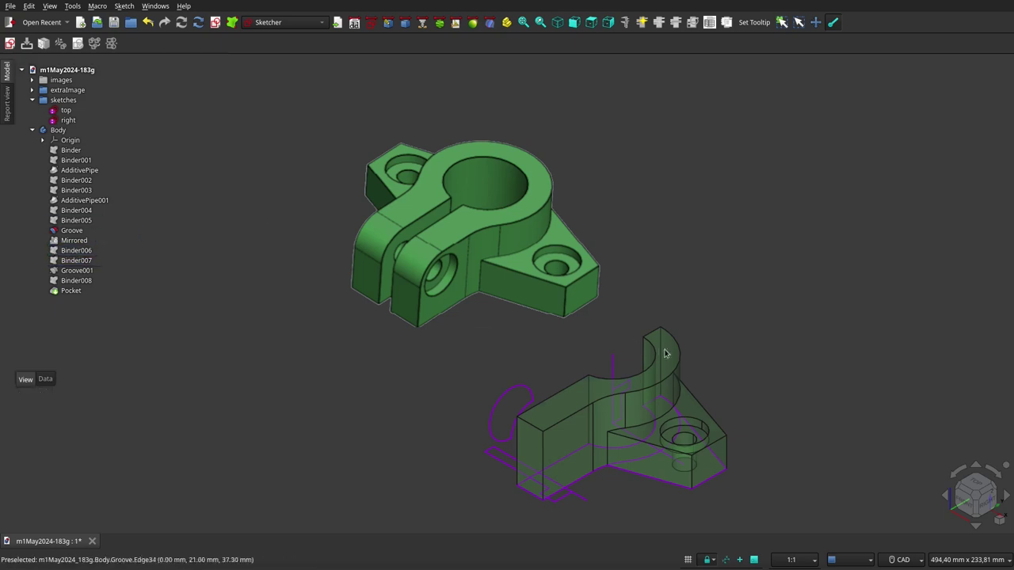
Step: Display the Mirrored feature and zoom in on the second lug and full ring
click(75, 247)
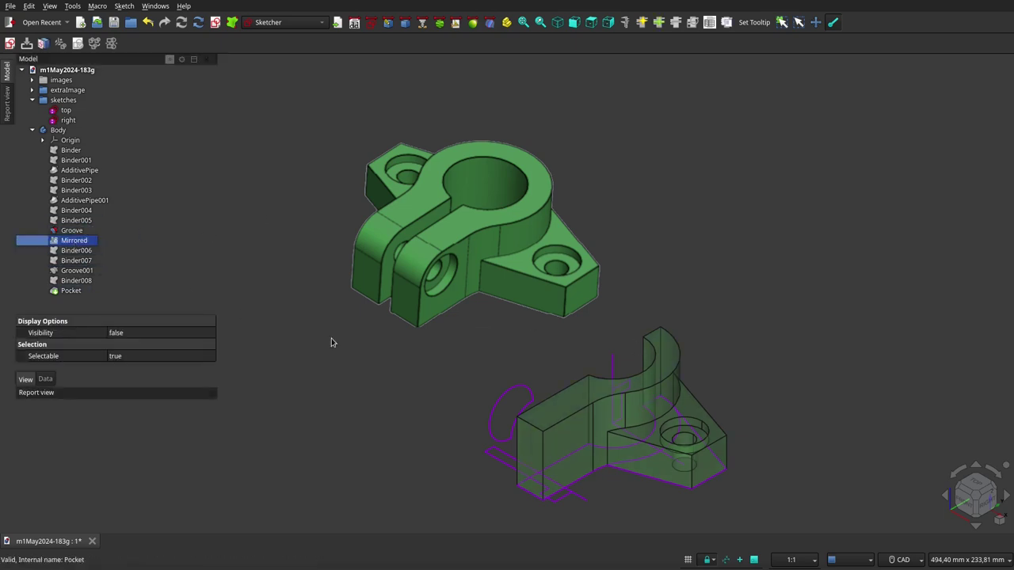
click(440, 366)
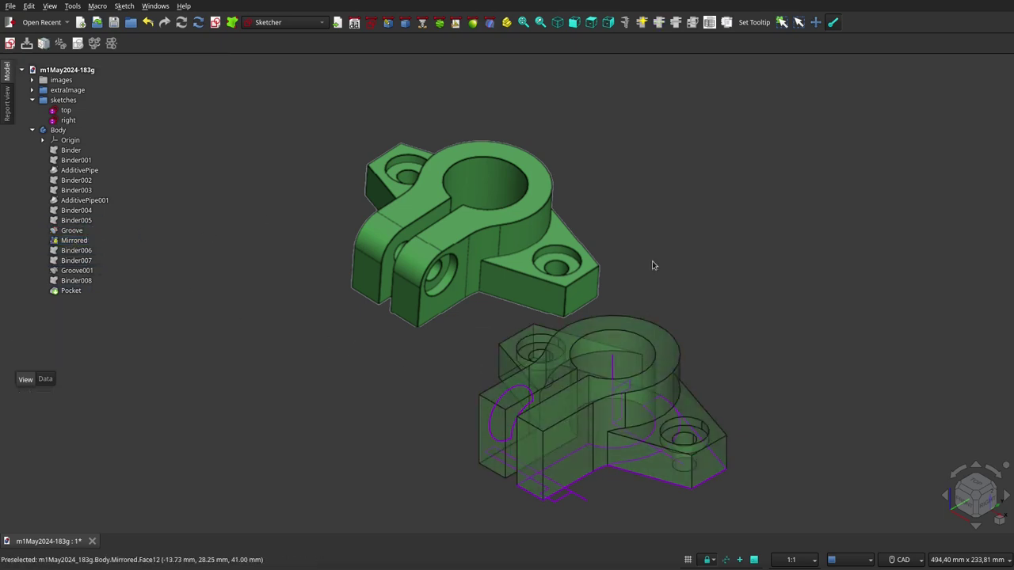
scroll(652, 258, down, 2)
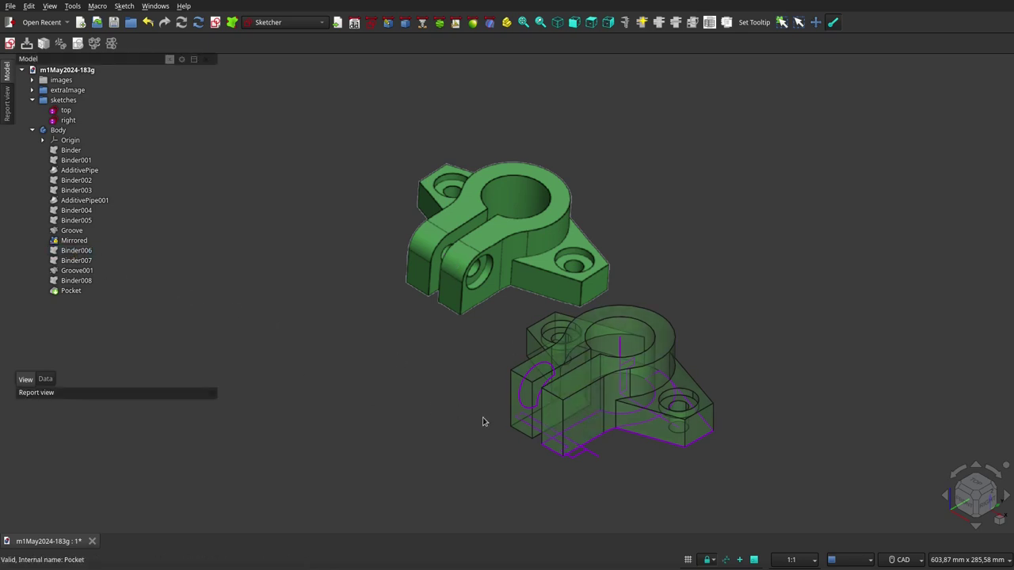
scroll(532, 452, up, 3)
scroll(515, 396, up, 2)
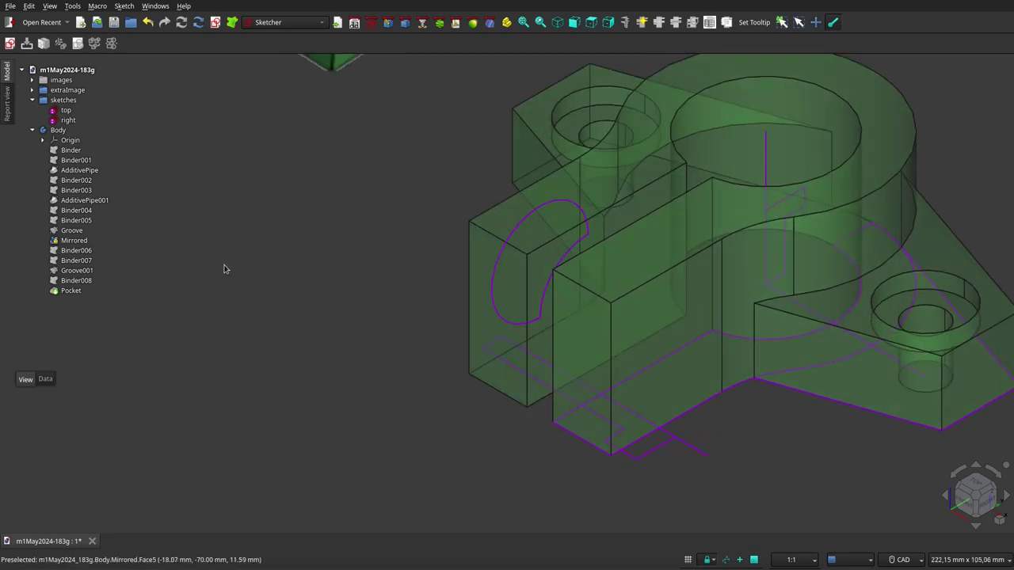
Step: Hide the Mirrored feature to reveal the underlying sketches and move to Binder006
click(74, 241)
key(space)
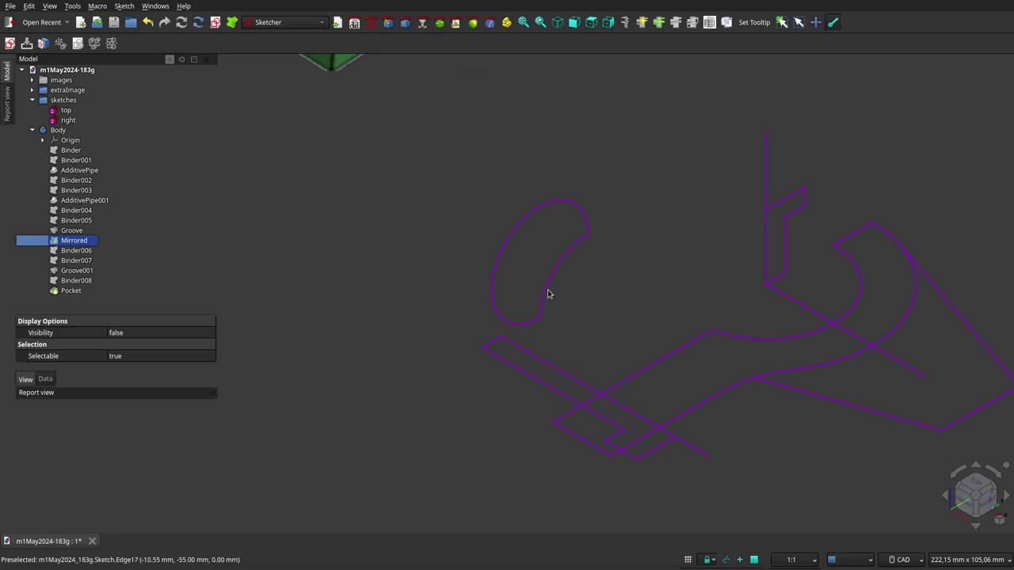
key(Down)
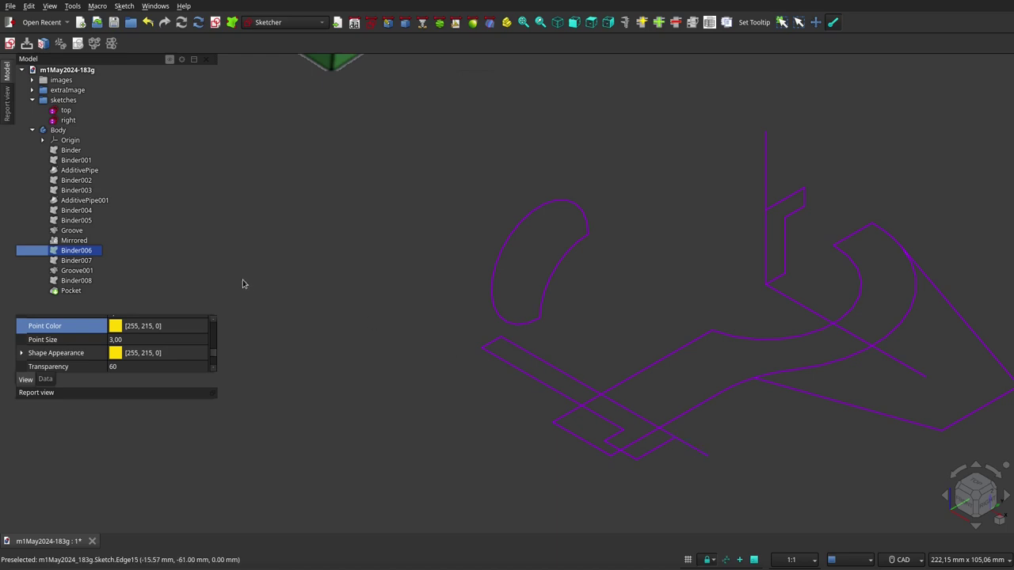
click(378, 372)
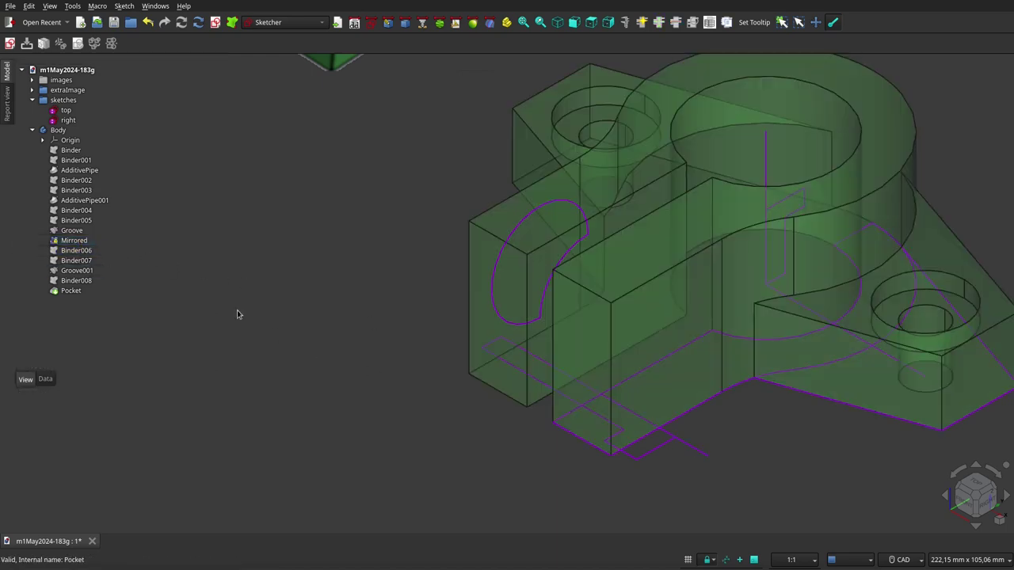
Step: Show Binder006 and Binder007 as yellow reference shapes on the see-through solid
click(78, 251)
key(space)
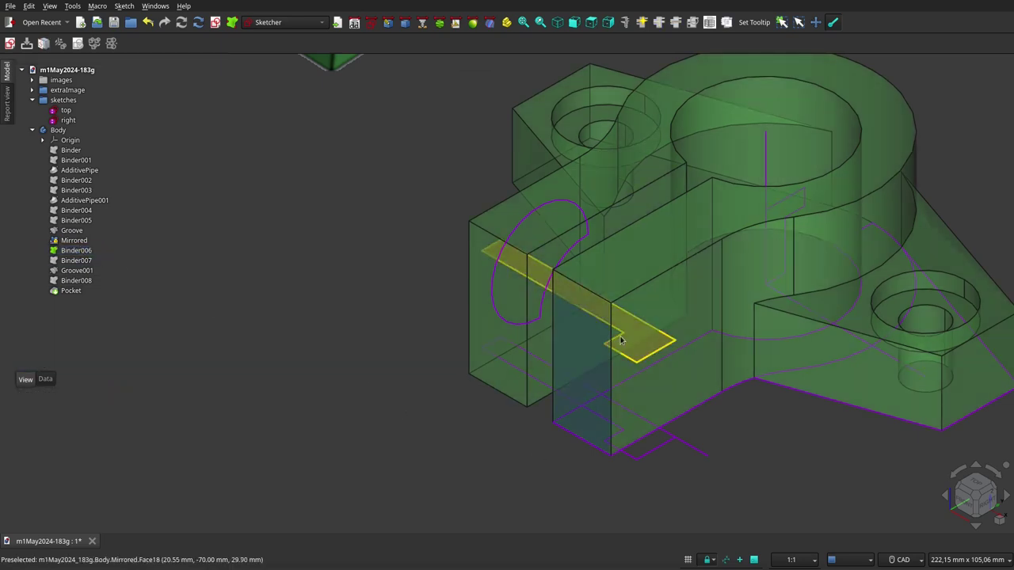
click(93, 262)
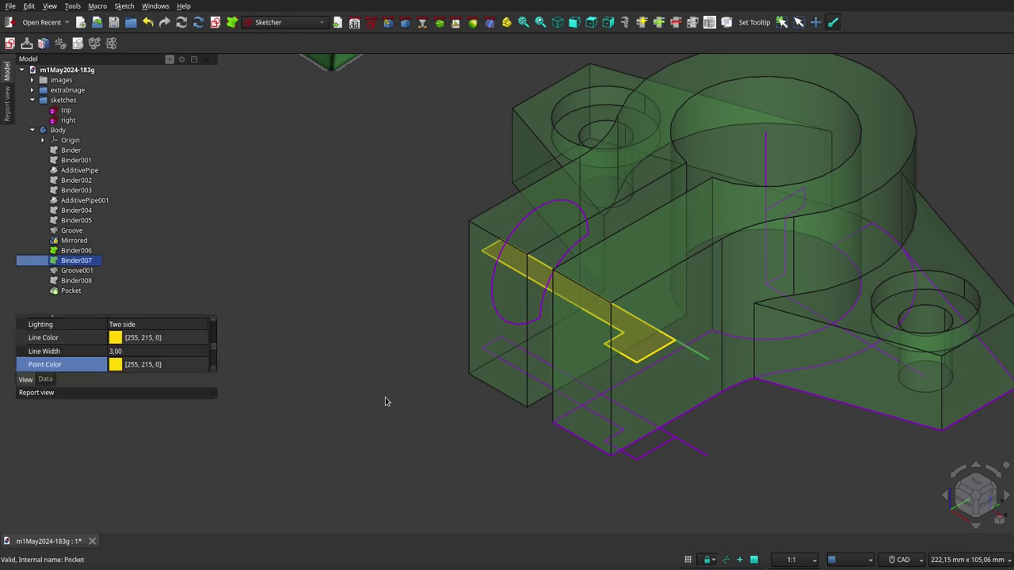
click(428, 426)
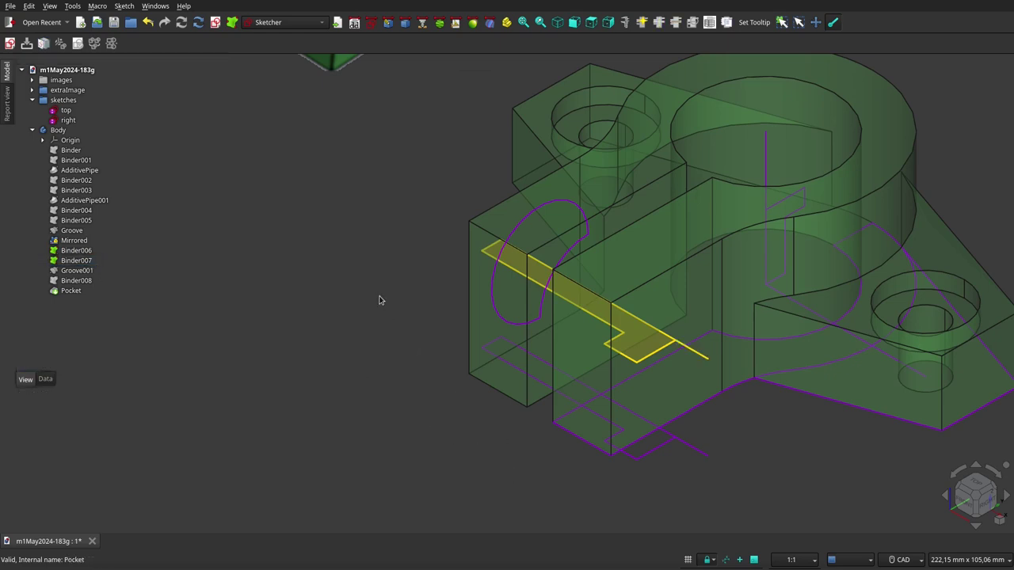
scroll(379, 301, down, 5)
scroll(380, 300, down, 2)
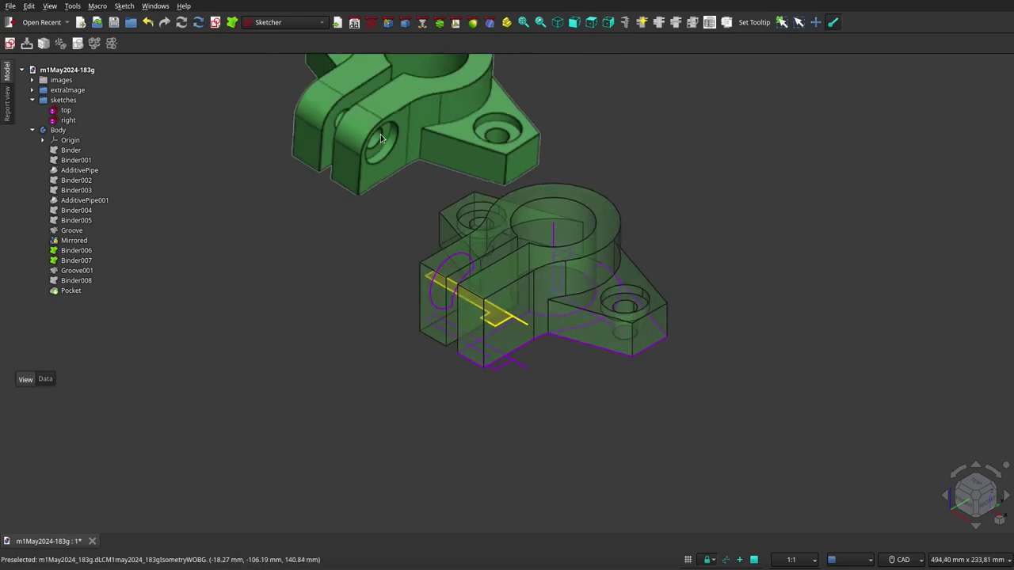
Step: Swap Binder006 and Binder007 for Groove001's counterbored cross hole, viewed isometrically
click(85, 251)
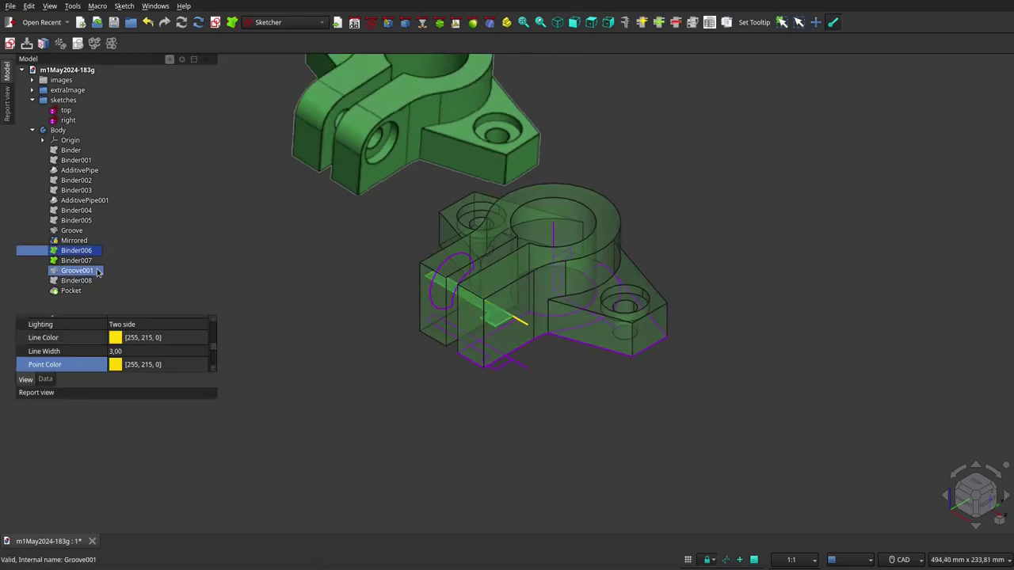
shift+click(97, 271)
key(space)
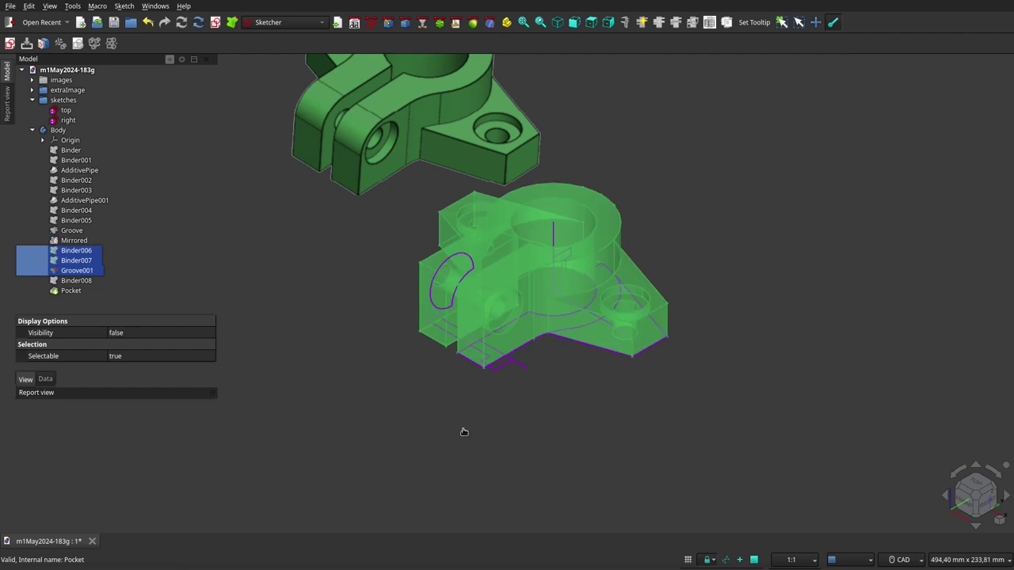
click(464, 432)
key(0)
scroll(516, 449, down, 2)
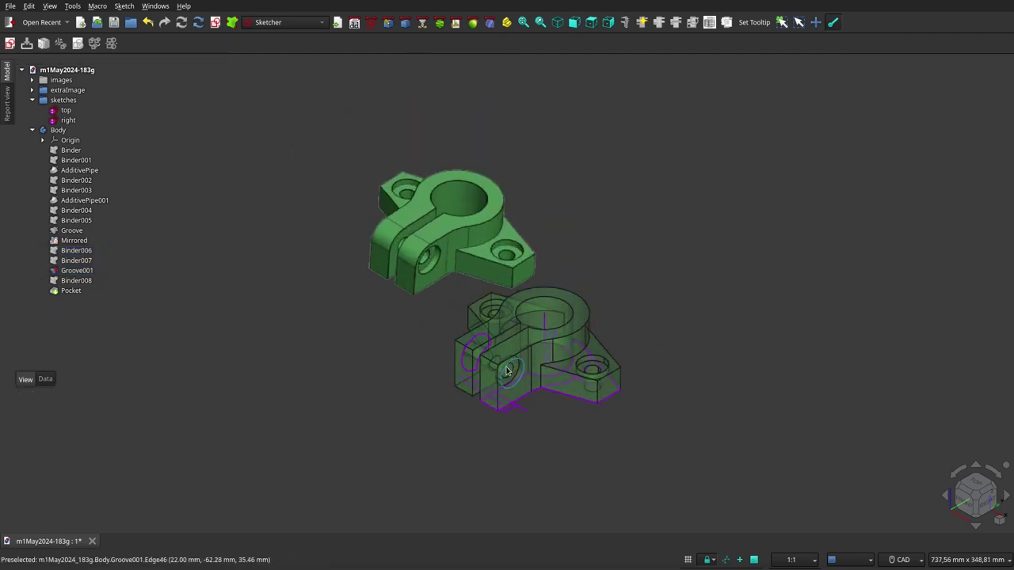
scroll(507, 371, up, 4)
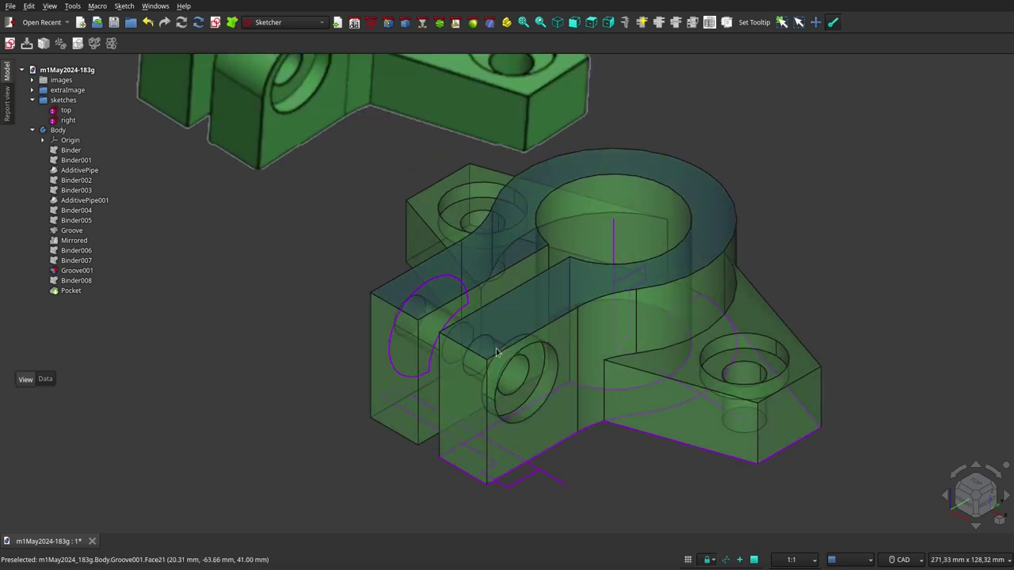
scroll(561, 369, down, 2)
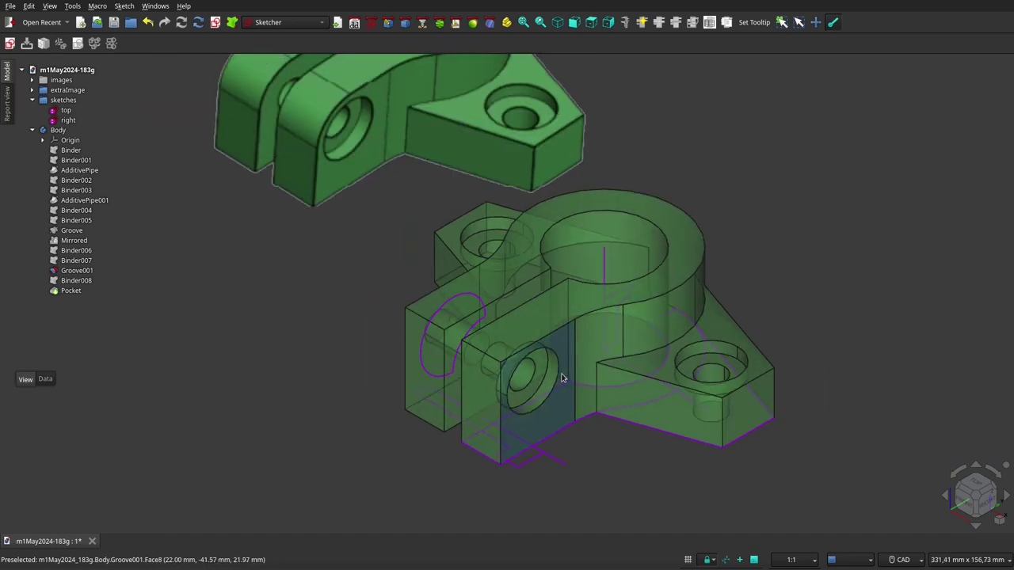
click(82, 281)
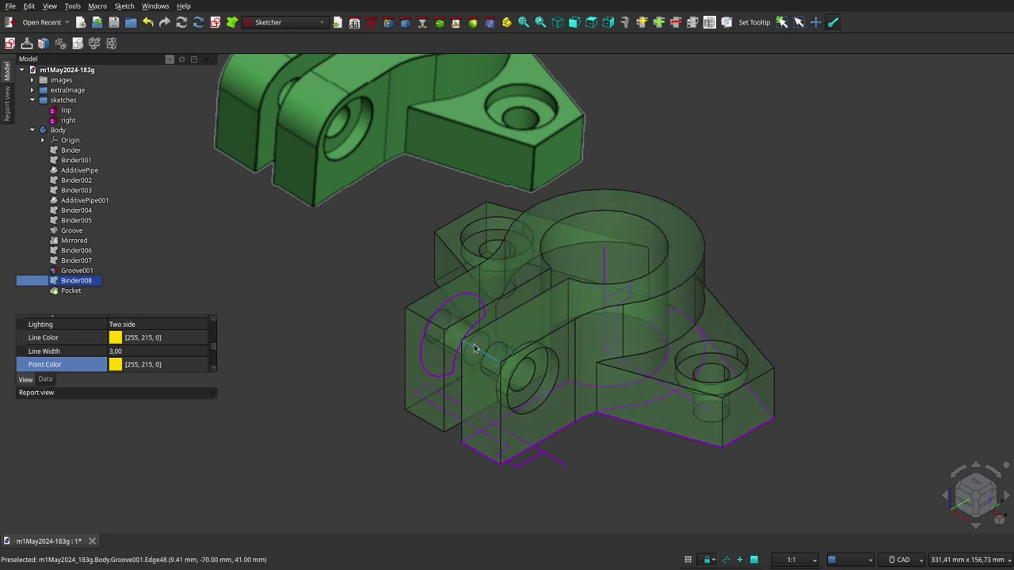
Step: Inspect the curved slot face of Binder008 on the front clamp block
click(450, 335)
click(745, 200)
scroll(745, 202, down, 5)
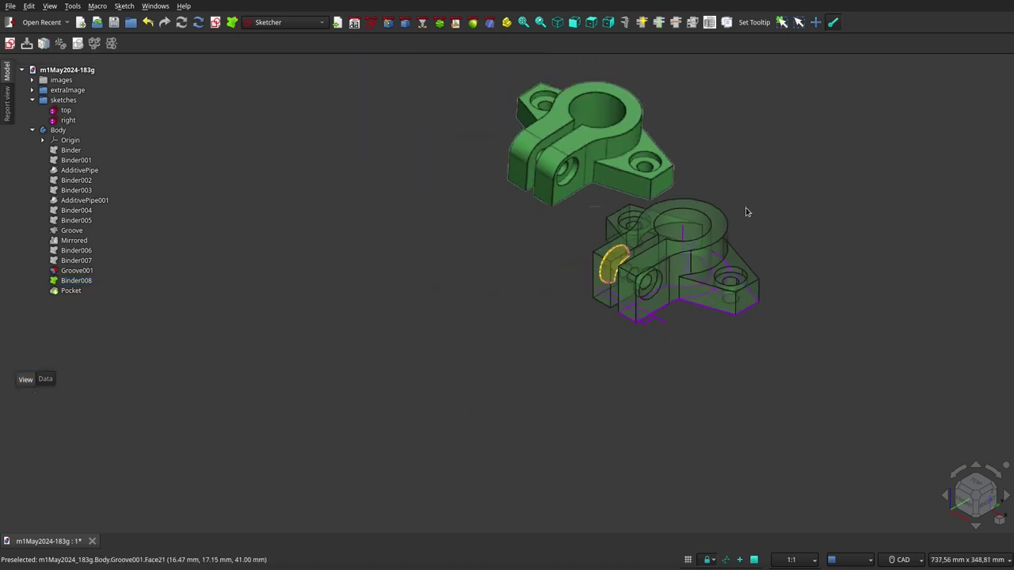
scroll(537, 292, down, 1)
scroll(536, 292, up, 1)
scroll(536, 292, up, 2)
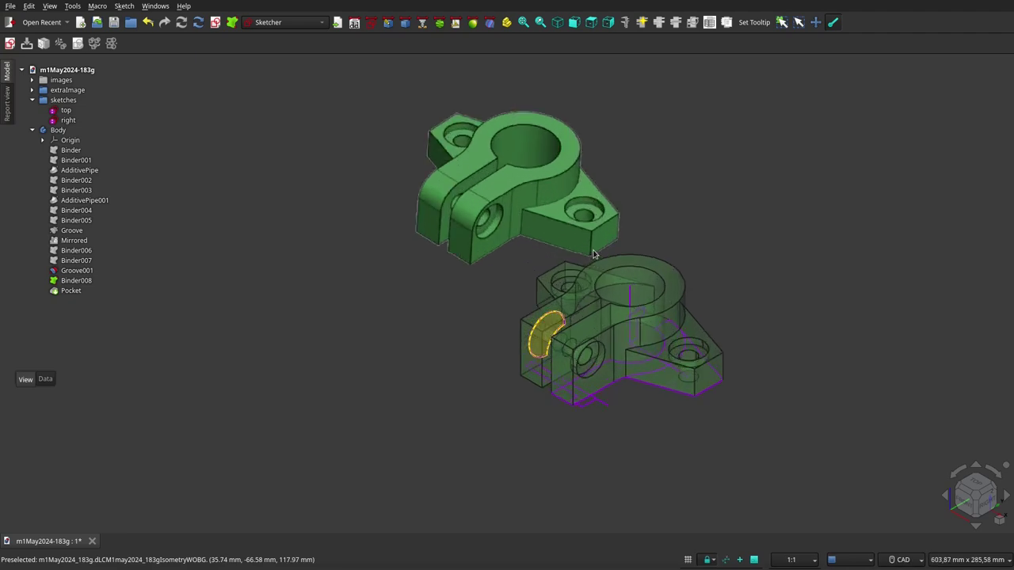
Step: Make the Pocket feature visible to complete the opaque green bracket
click(152, 293)
click(82, 292)
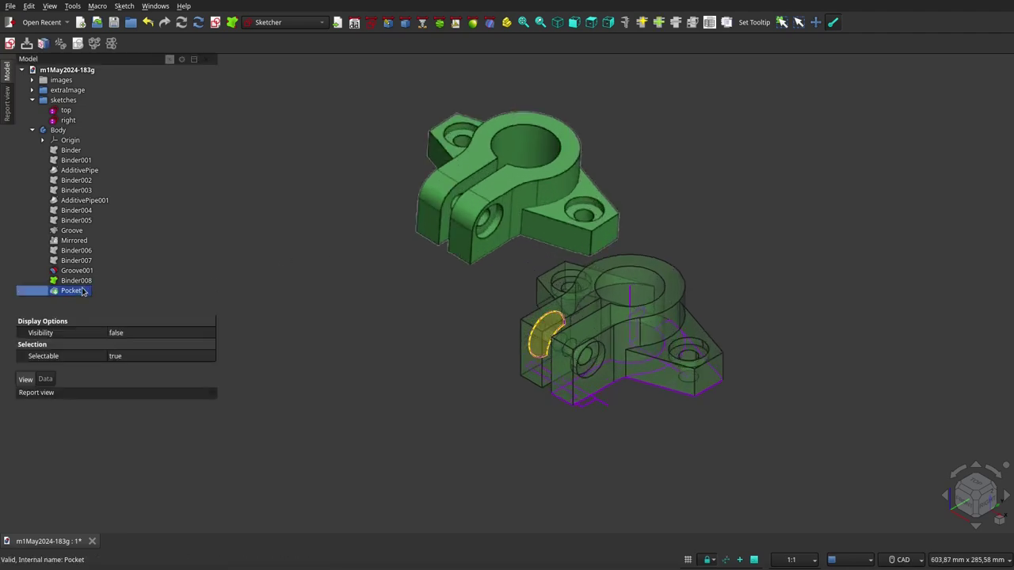
key(space)
click(580, 451)
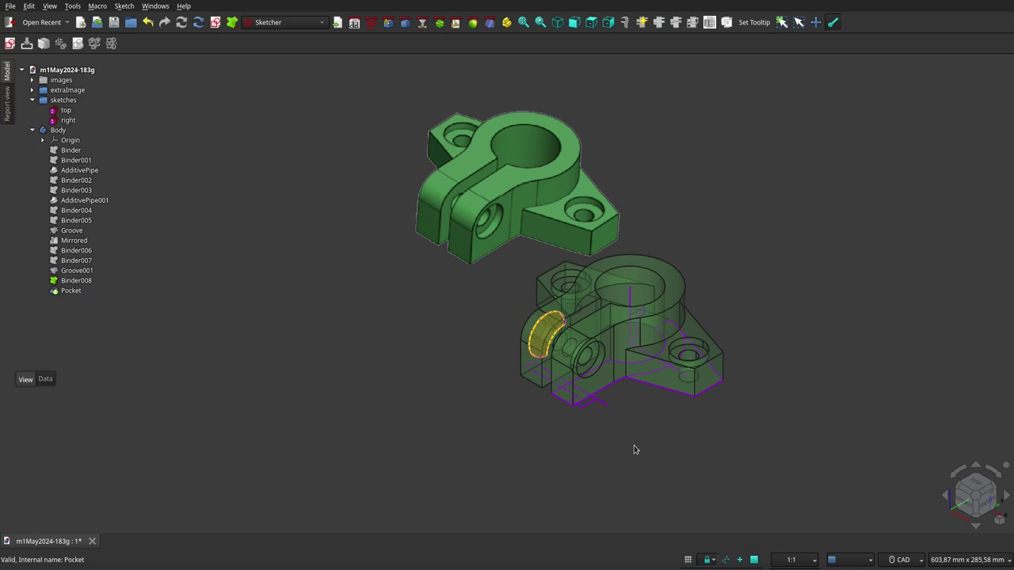
Step: Zoom to line the bracket up over the reference drawing's dimensioned top view
scroll(643, 279, up, 2)
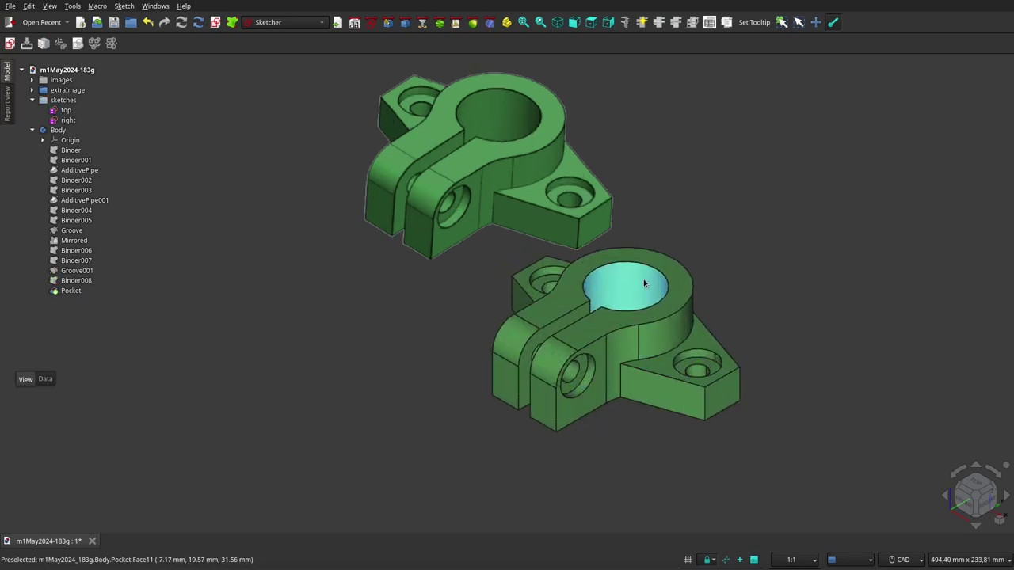
scroll(644, 279, up, 1)
scroll(639, 283, down, 3)
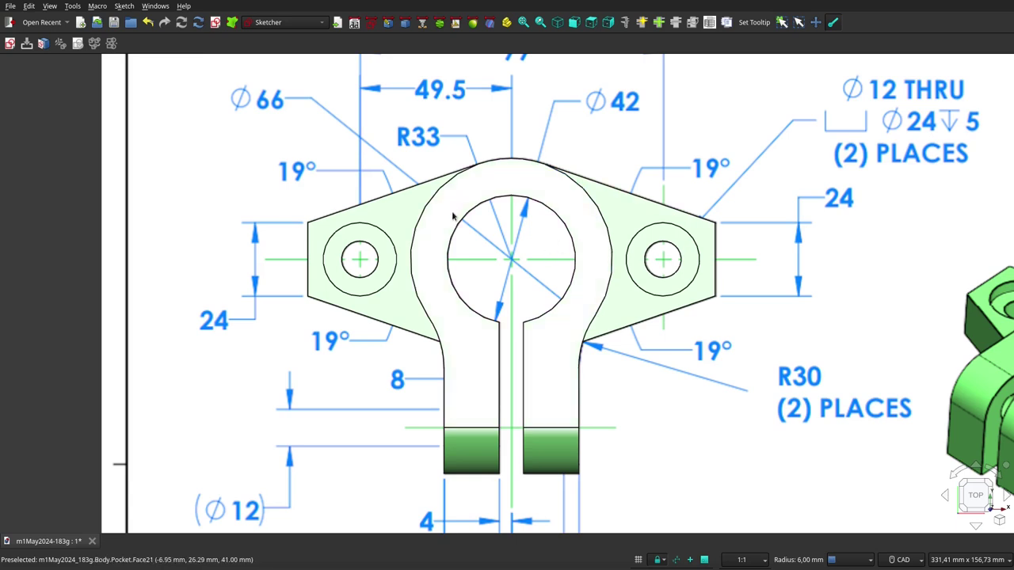
Step: Toggle the Body on and off in top view to compare it with the drawing
key(space)
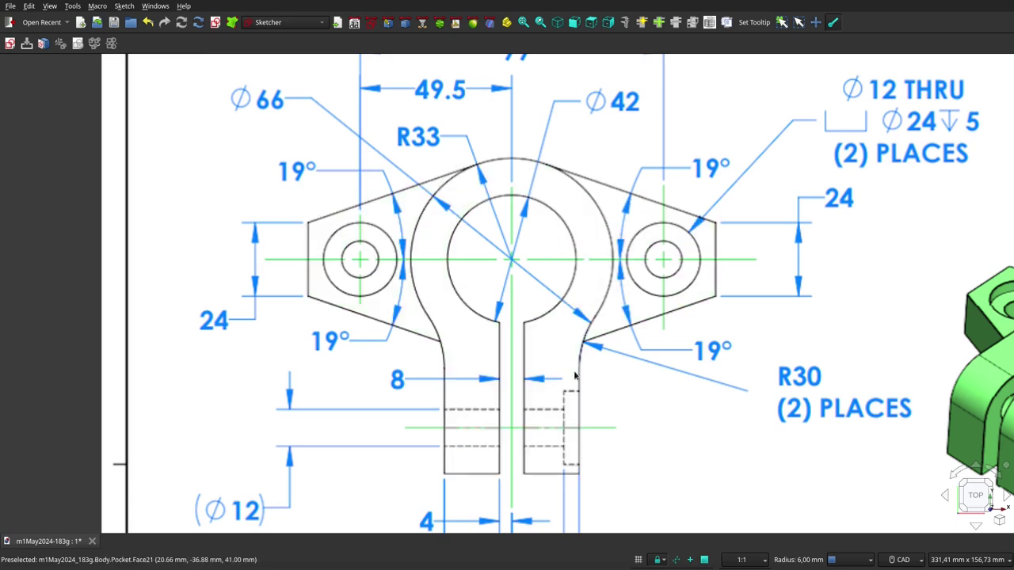
key(space)
key(space)
key(space)
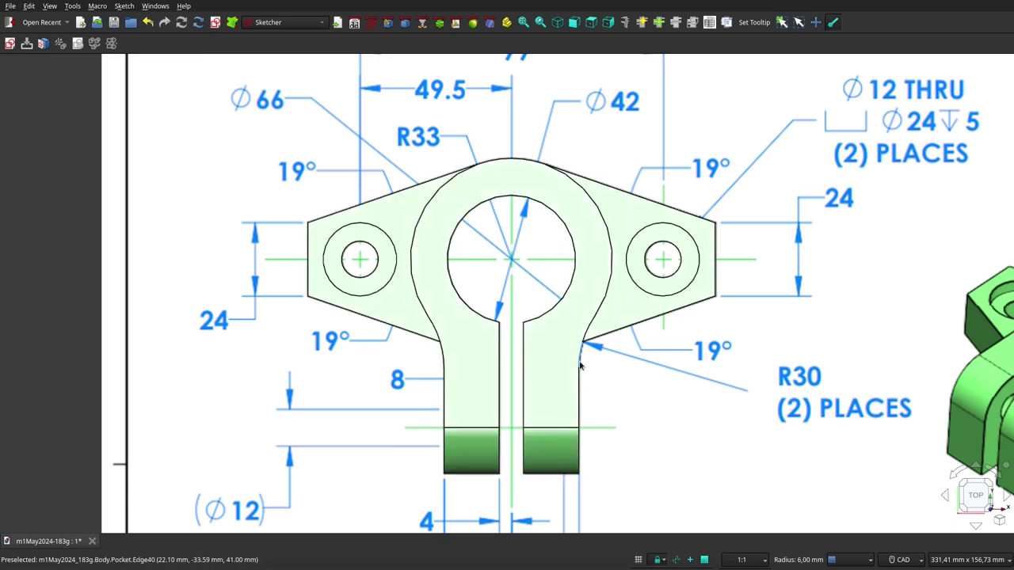
key(space)
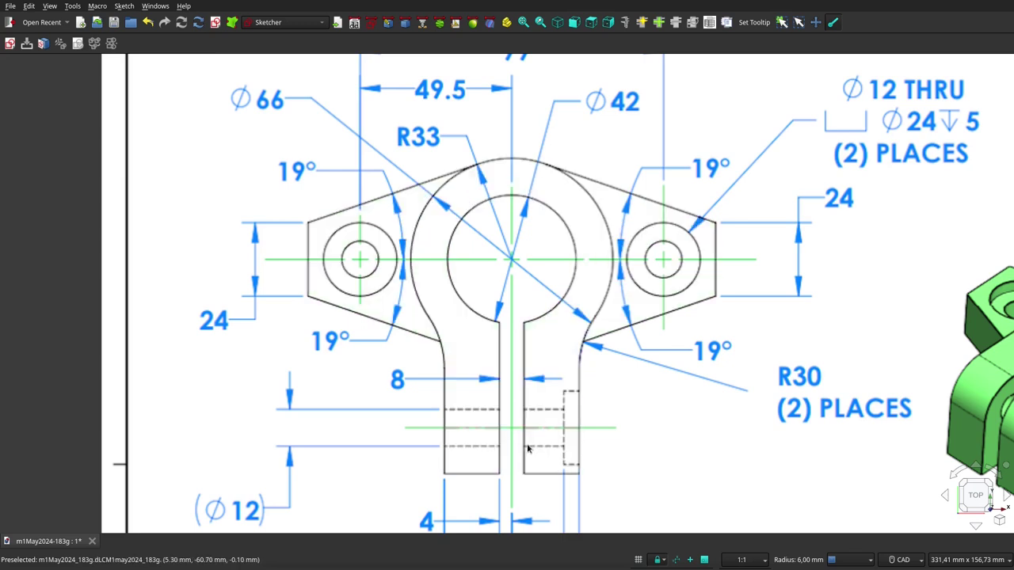
key(space)
key(space)
key(space)
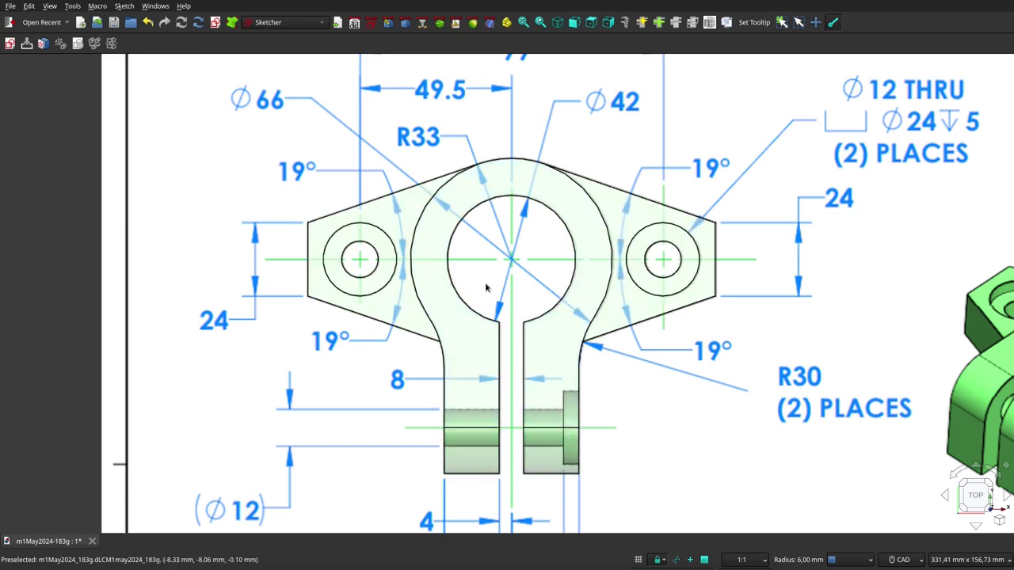
key(space)
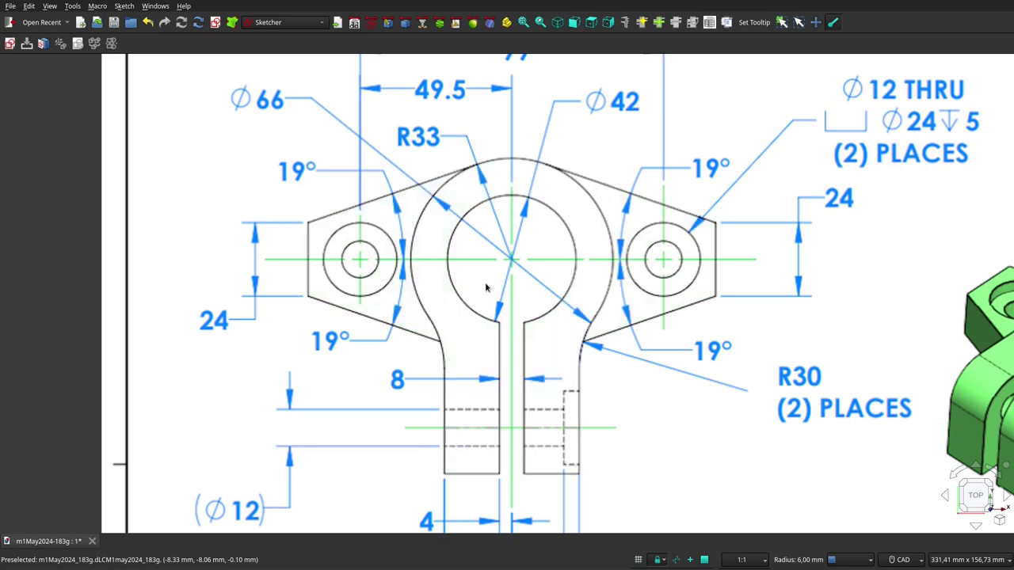
Step: Compare the solid with the front-view drawing, making the Body semi-transparent to reveal internal edges
click(576, 28)
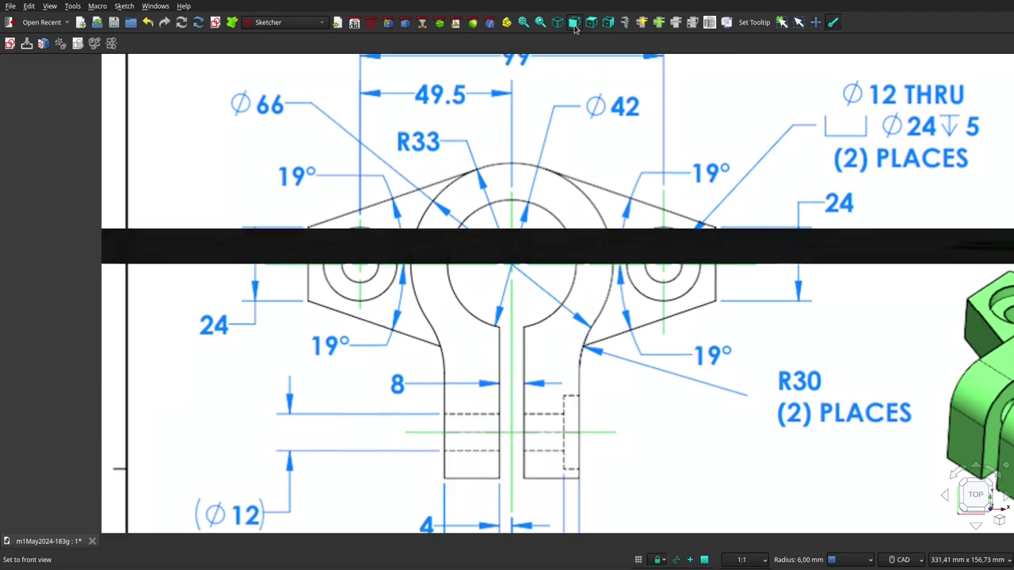
scroll(416, 220, down, 5)
key(space)
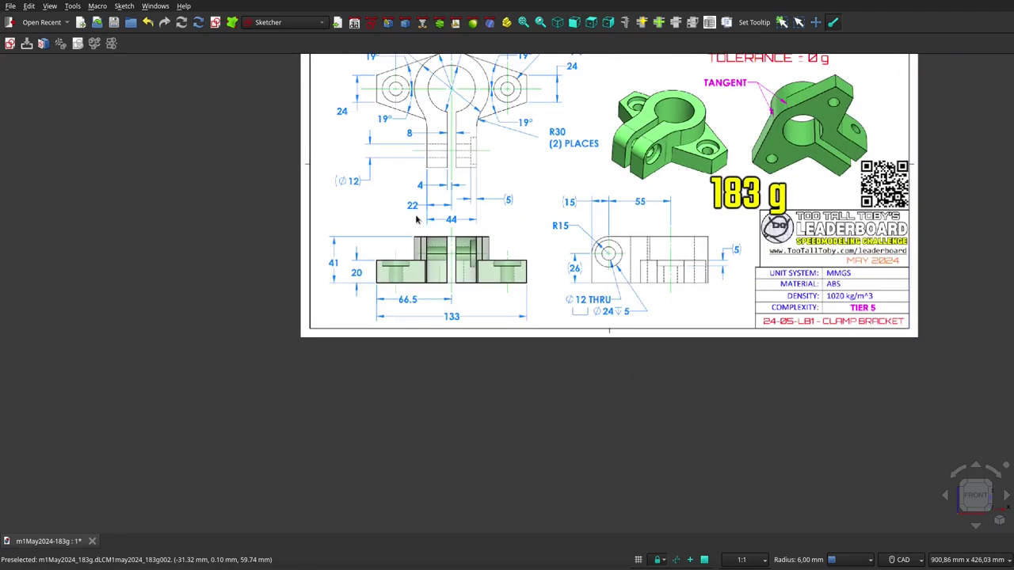
scroll(449, 265, up, 4)
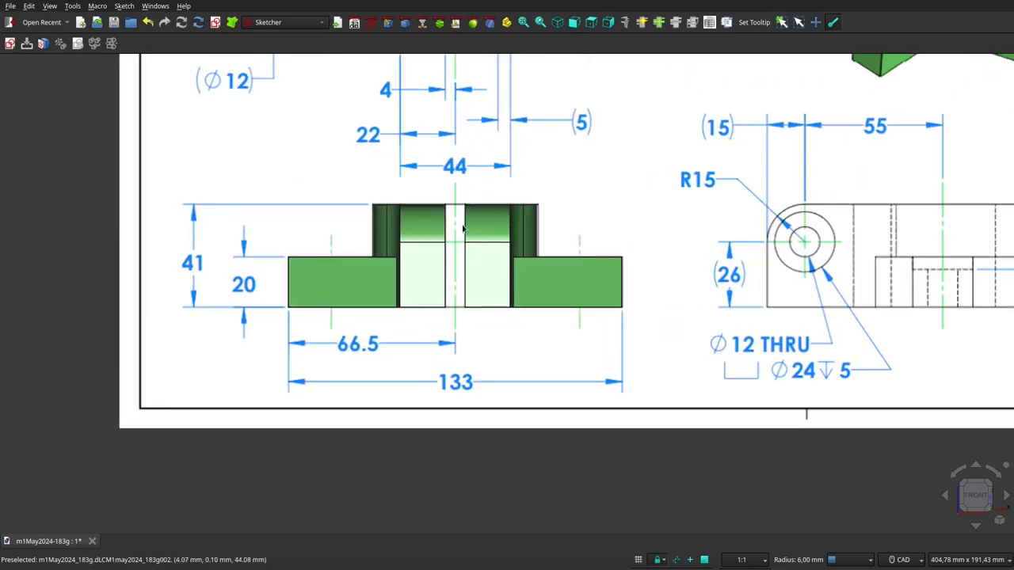
key(space)
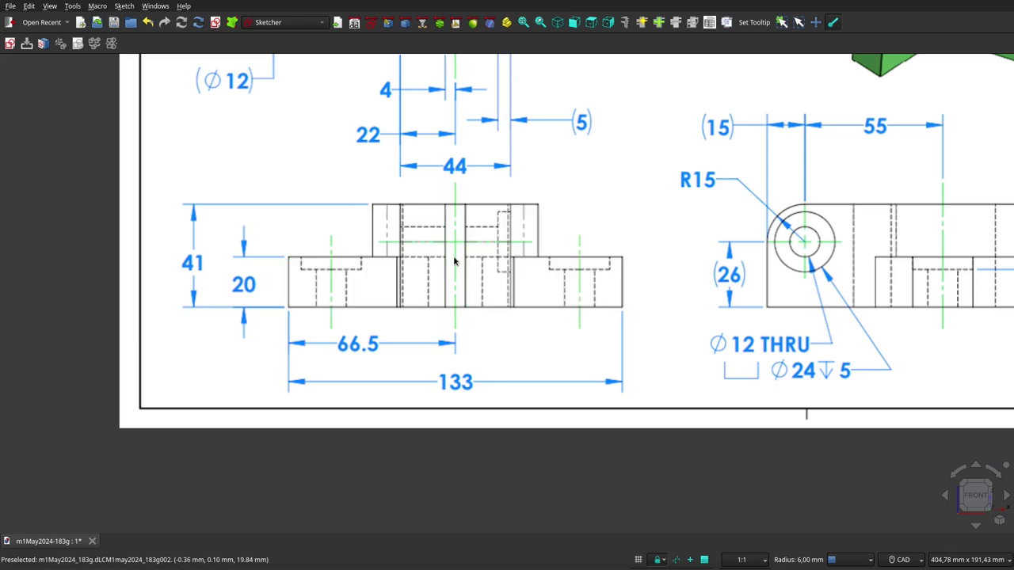
key(space)
key(space)
key(space)
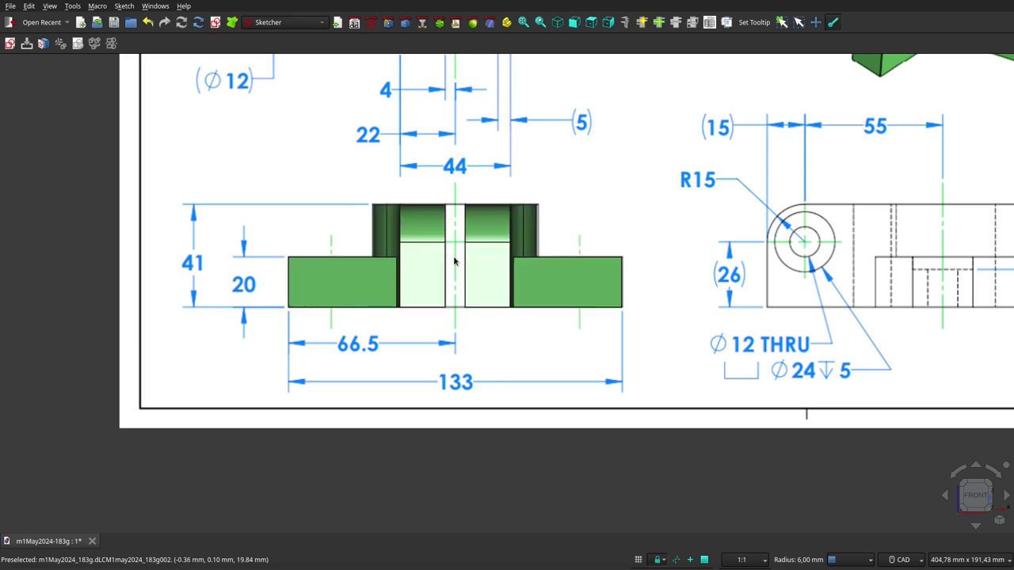
key(shift+a)
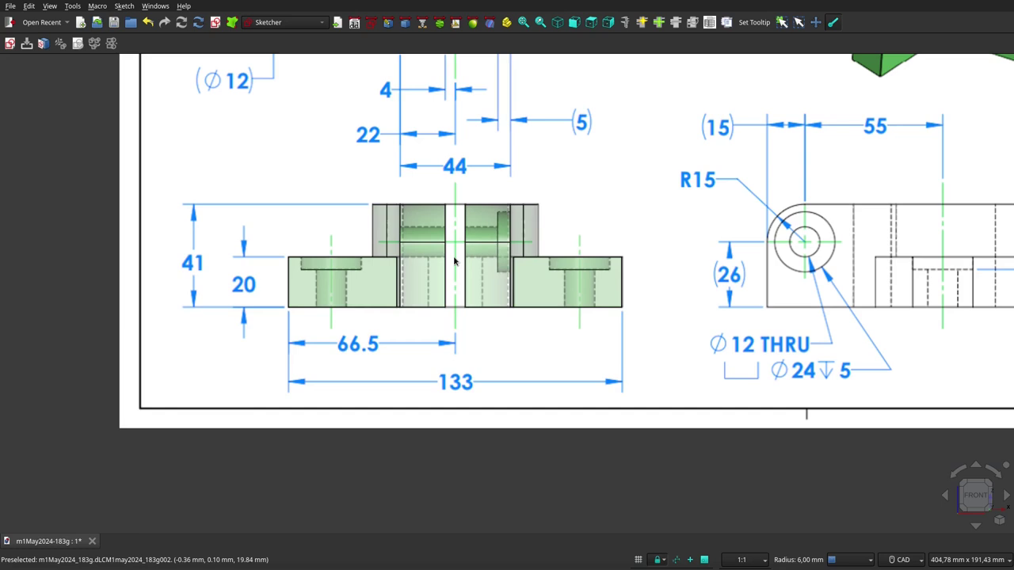
key(space)
key(space)
key(space)
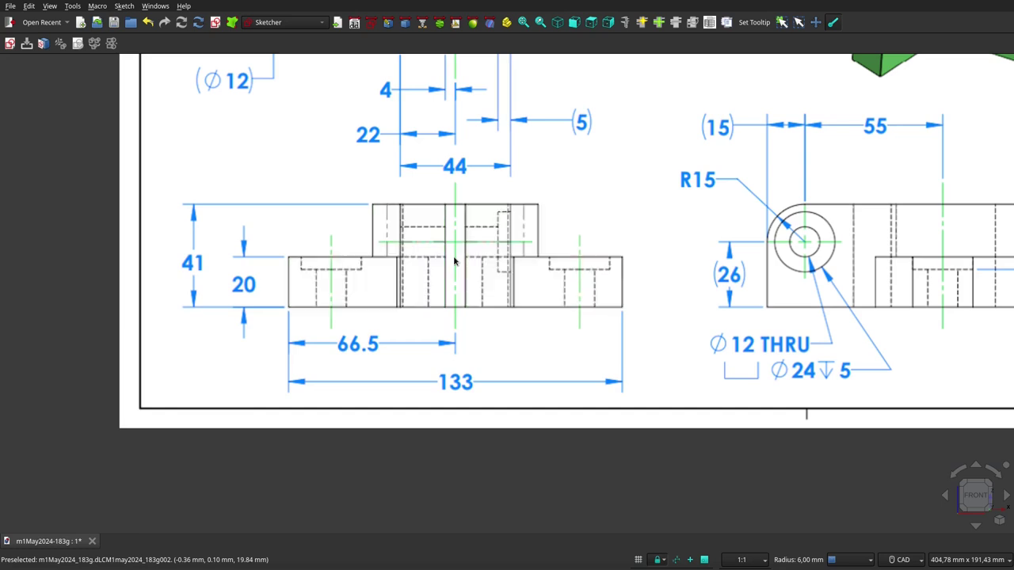
key(space)
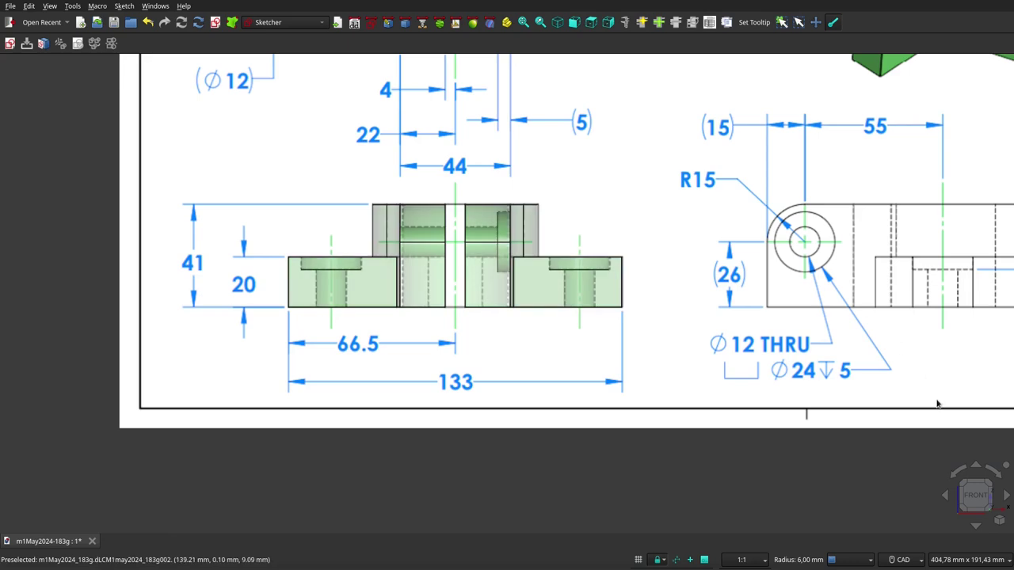
Step: Flash the semi-transparent Body over the rear-view drawing to check it lines up
click(1006, 469)
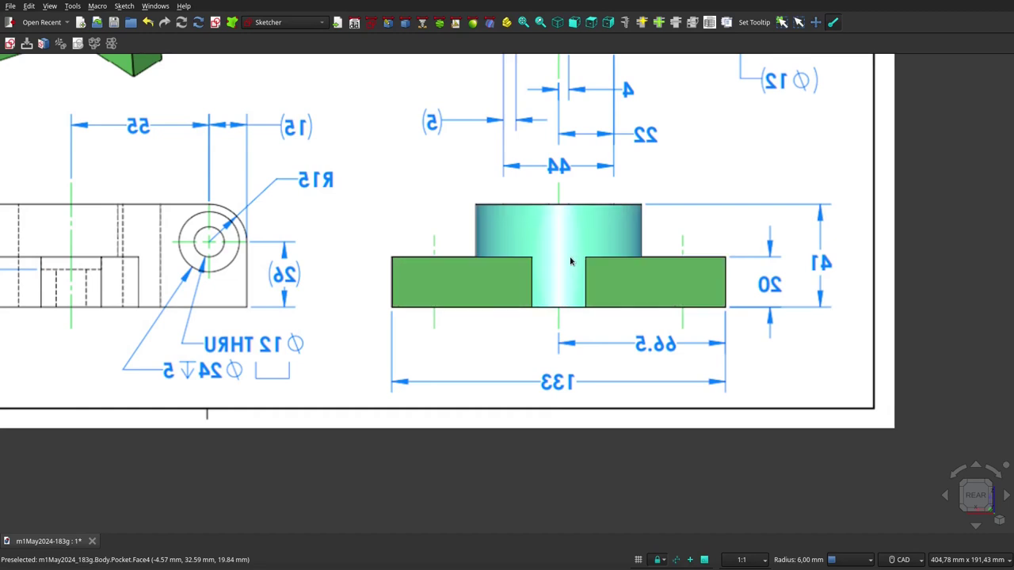
key(space)
key(space)
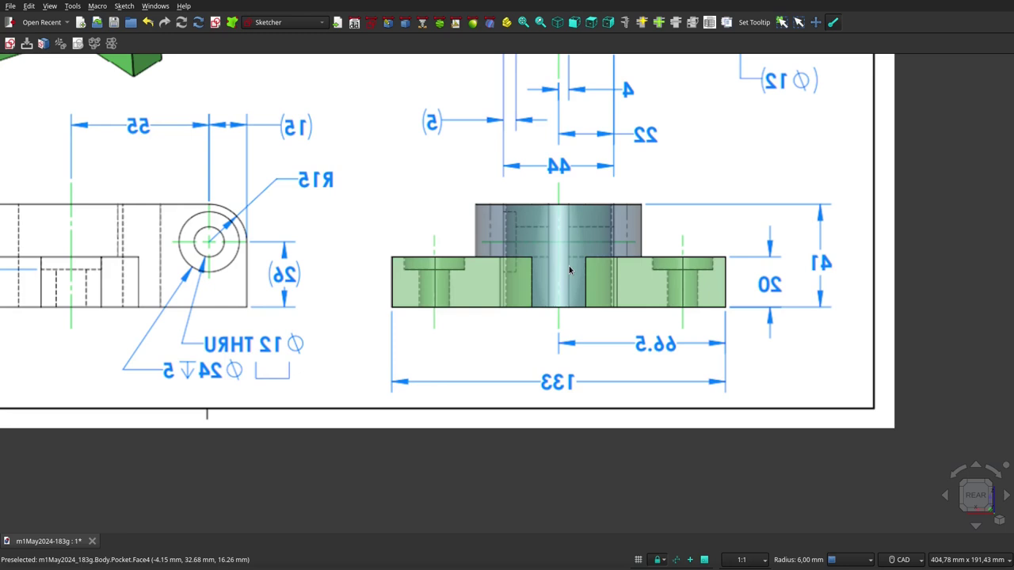
key(space)
key(space)
key(space)
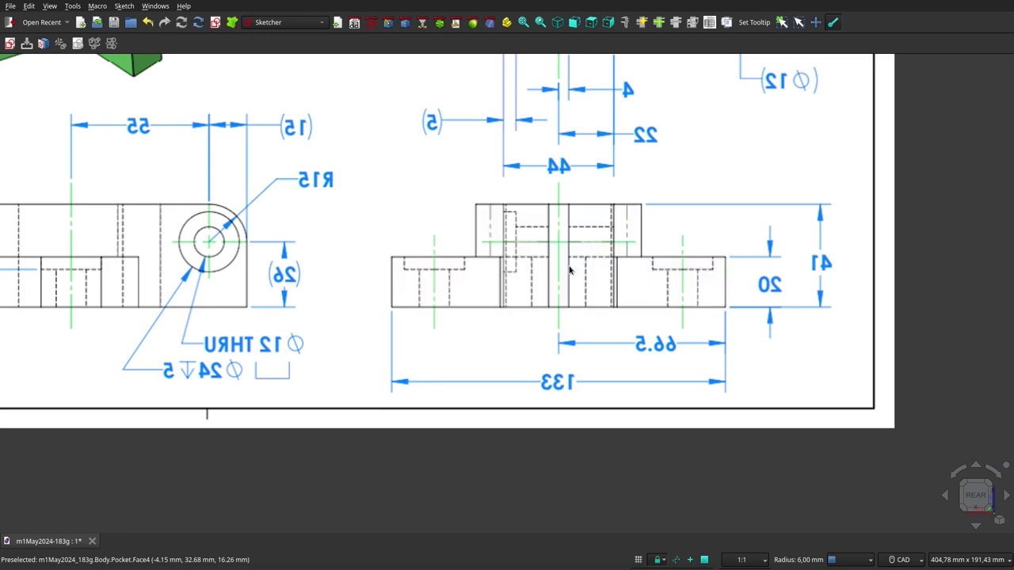
key(space)
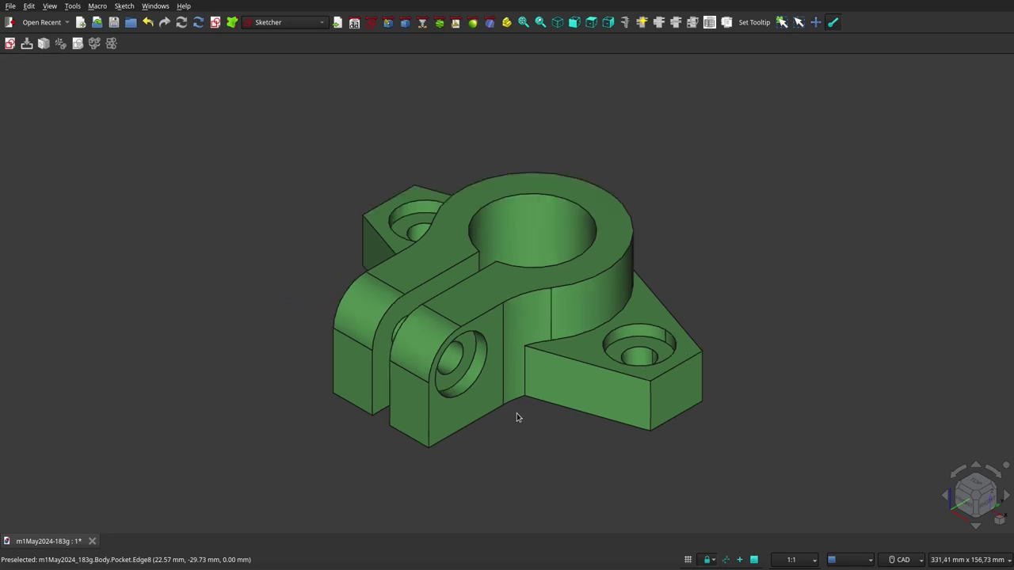
Step: Inspect the bracket from the front and rear, orbiting between the flat views
click(1007, 469)
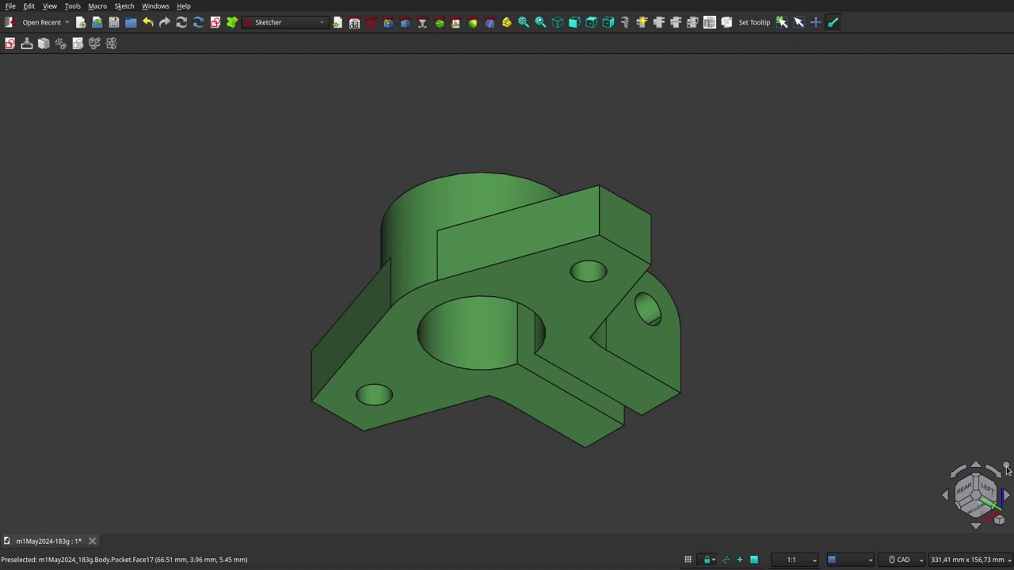
click(575, 27)
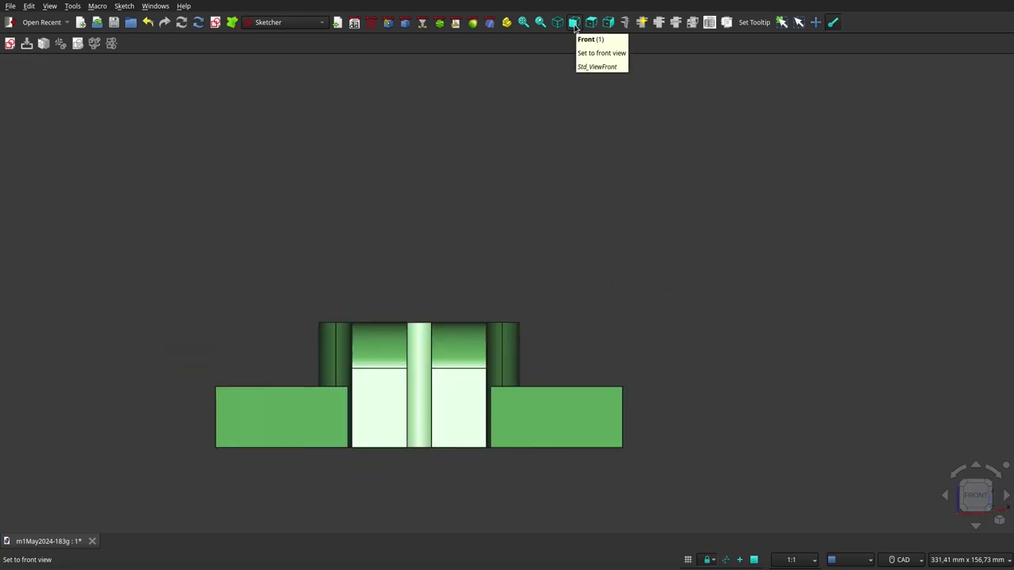
click(1006, 469)
mouse_move(651, 247)
middle_down()
mouse_move(618, 274)
mouse_move(636, 281)
mouse_move(665, 267)
middle_up()
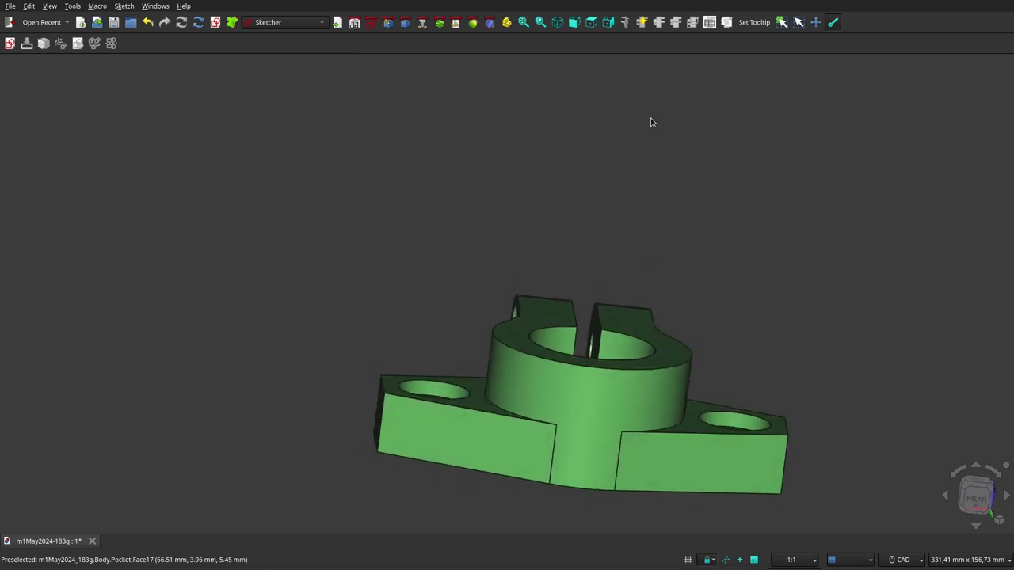
click(573, 19)
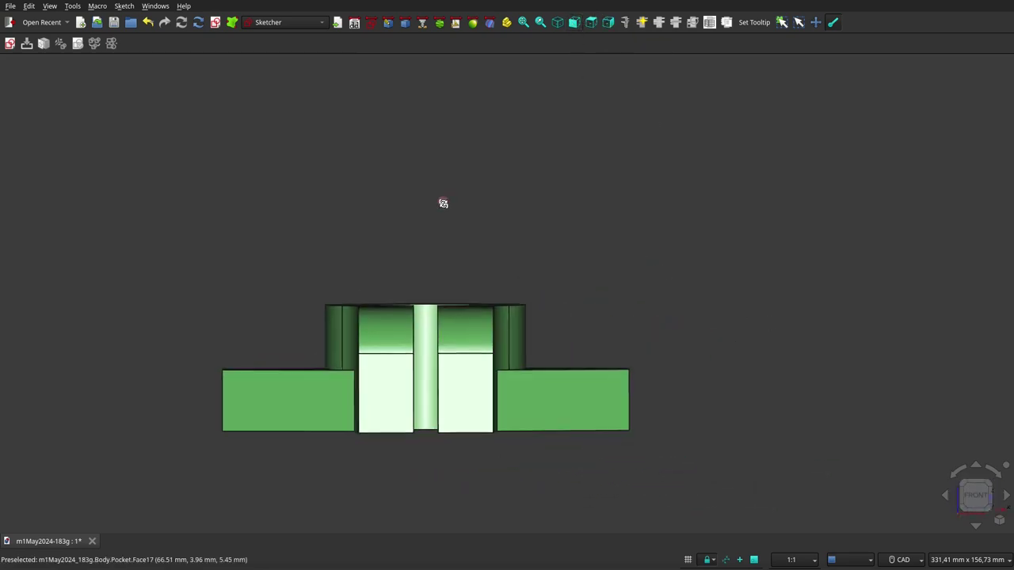
mouse_move(443, 204)
middle_down()
mouse_move(455, 234)
mouse_move(401, 219)
mouse_move(444, 204)
mouse_move(472, 208)
middle_up()
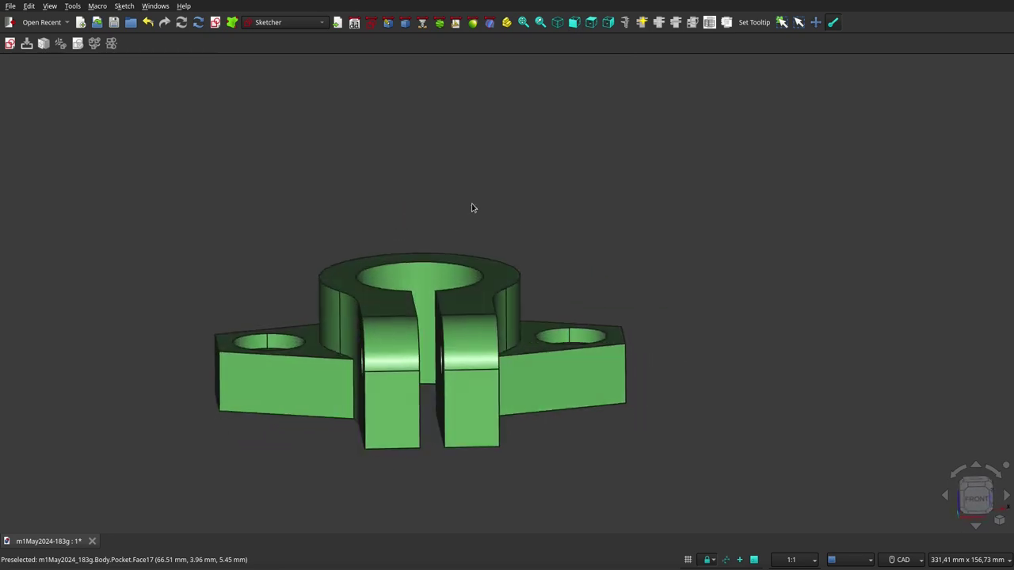
click(574, 22)
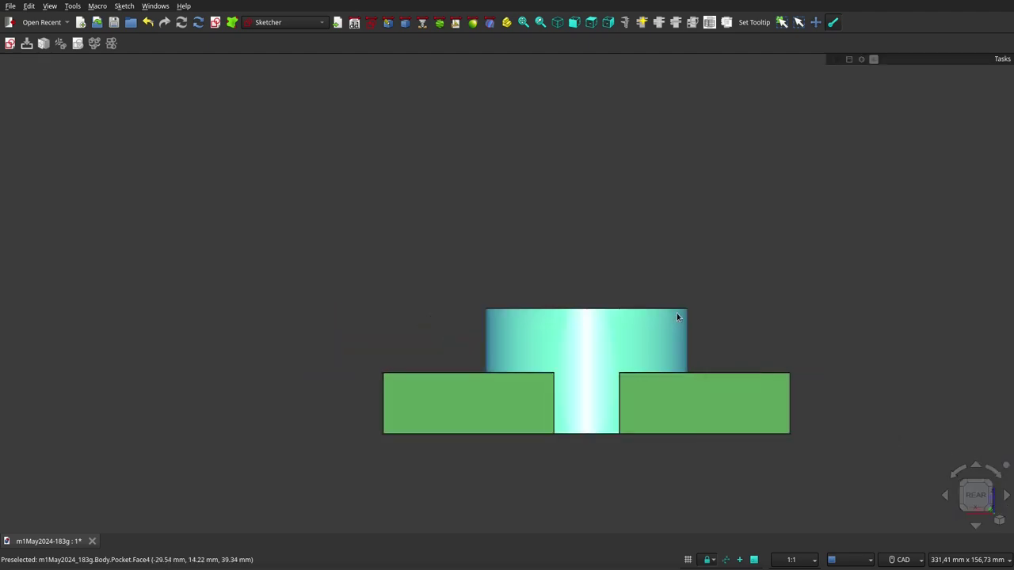
mouse_move(620, 227)
middle_down()
mouse_move(598, 258)
mouse_move(621, 215)
middle_up()
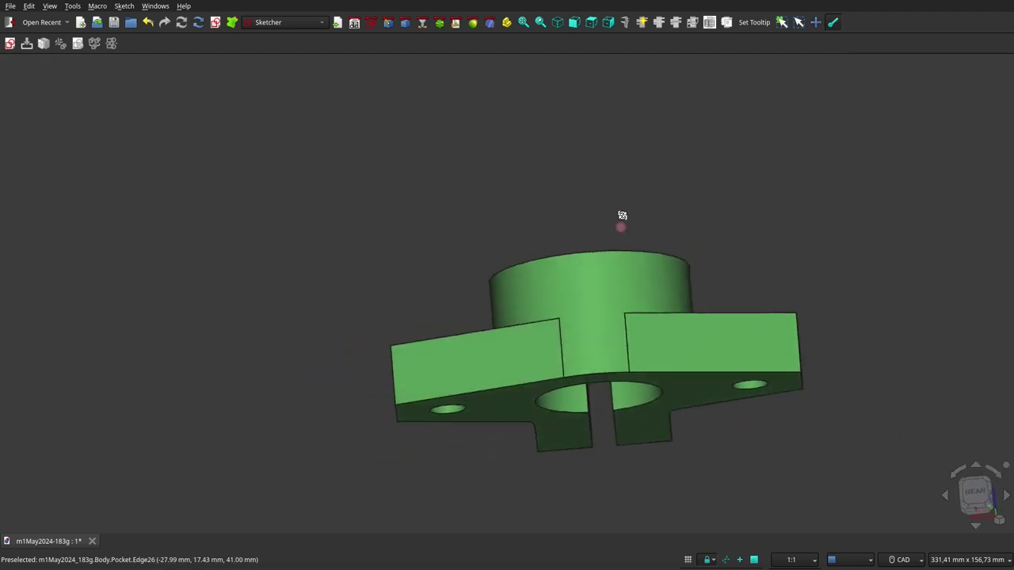
key(4)
Step: Inspect the bracket from its right and left sides, ending in a perspective 3D view
click(609, 23)
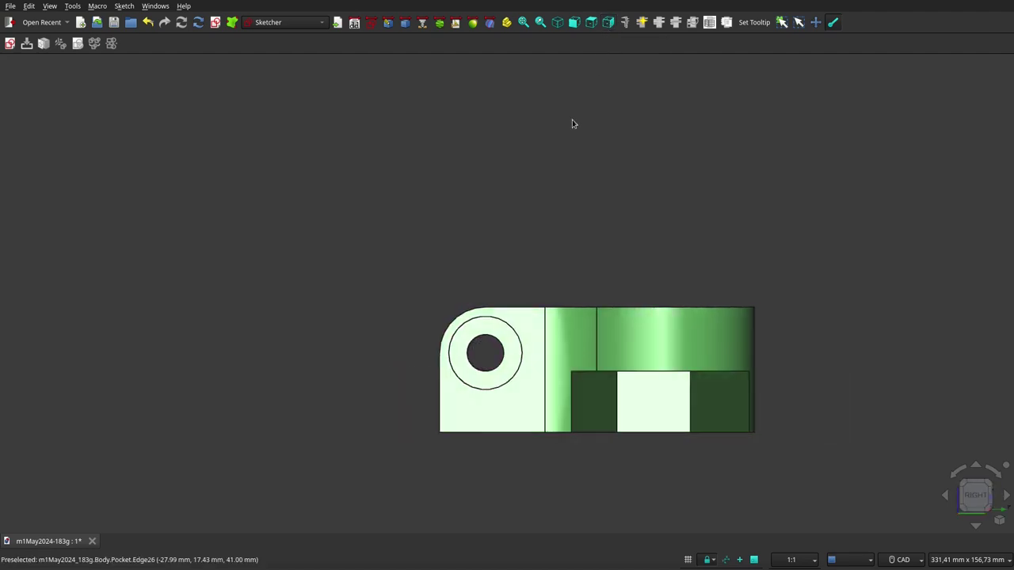
scroll(564, 147, down, 4)
scroll(585, 183, up, 4)
mouse_move(584, 187)
middle_down()
mouse_move(622, 130)
mouse_move(550, 106)
mouse_move(541, 142)
mouse_move(562, 188)
mouse_move(616, 213)
middle_up()
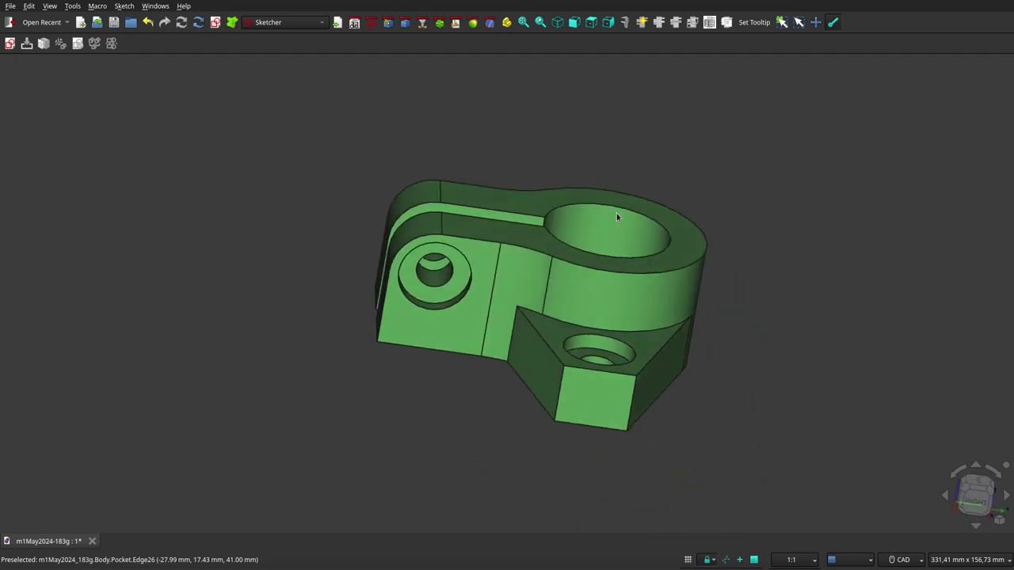
click(608, 22)
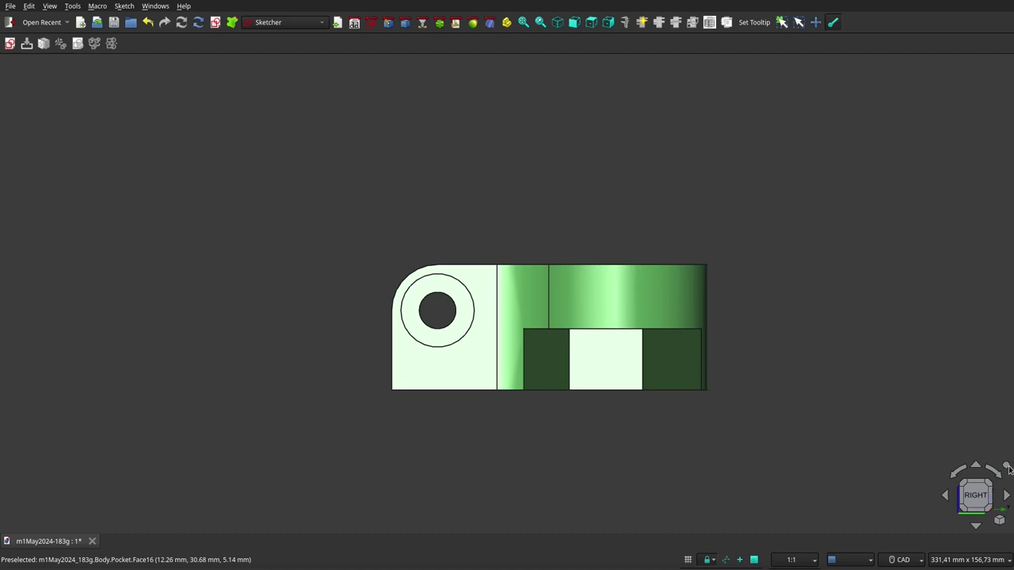
click(1006, 468)
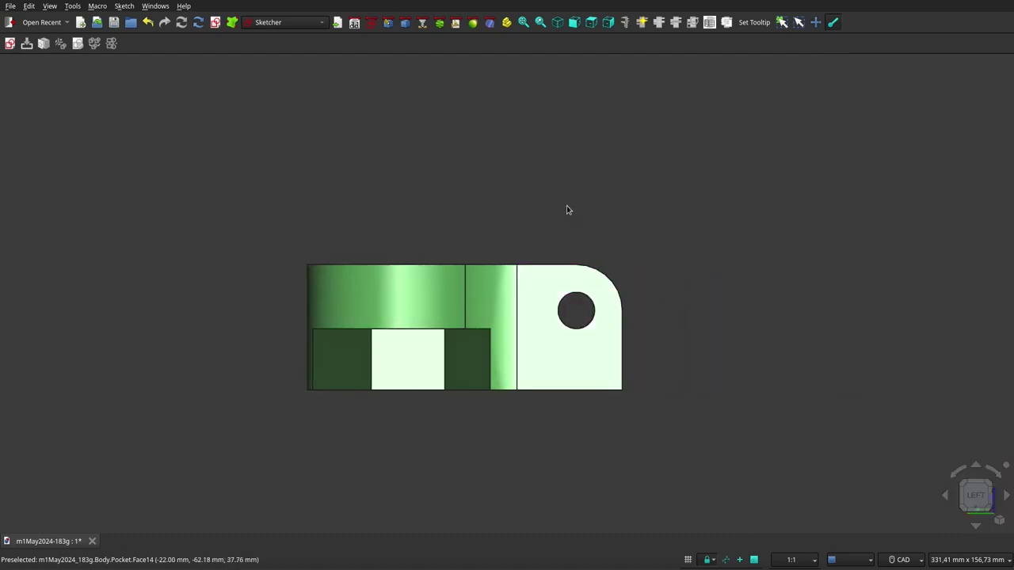
mouse_move(566, 205)
middle_down()
mouse_move(560, 219)
mouse_move(597, 289)
mouse_move(382, 327)
mouse_move(448, 344)
mouse_move(573, 255)
mouse_move(580, 263)
middle_up()
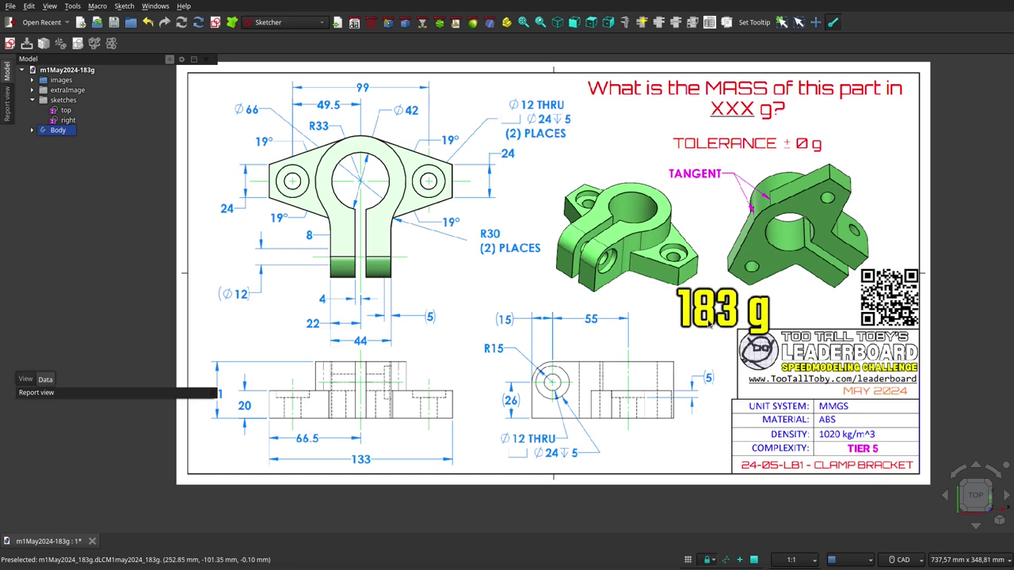
Step: Read the Body's Data properties to confirm 183.07 g mass at 1020 kg/m^3, then select the images group
click(61, 133)
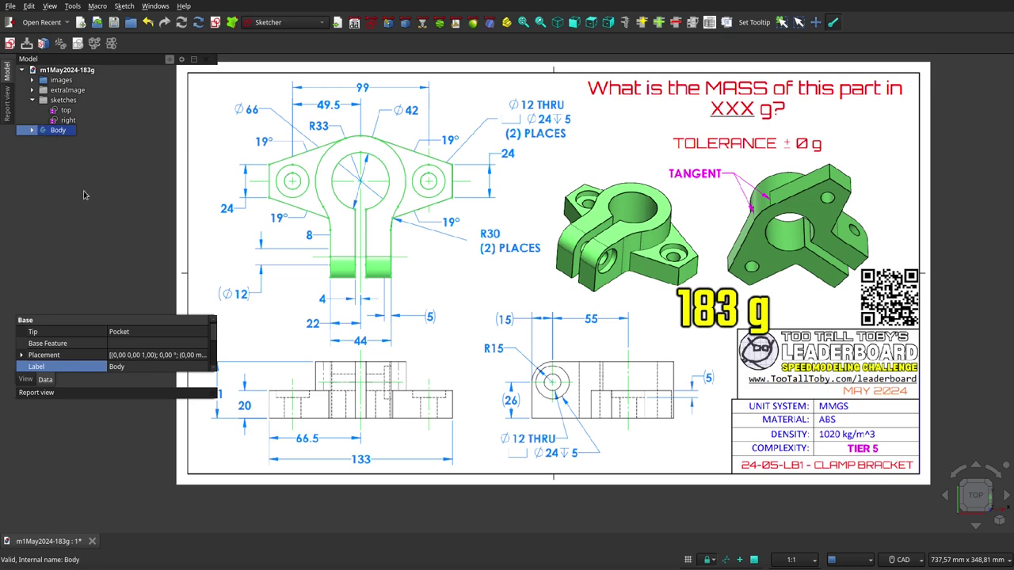
scroll(153, 378, down, 1)
scroll(147, 366, down, 1)
scroll(143, 361, down, 1)
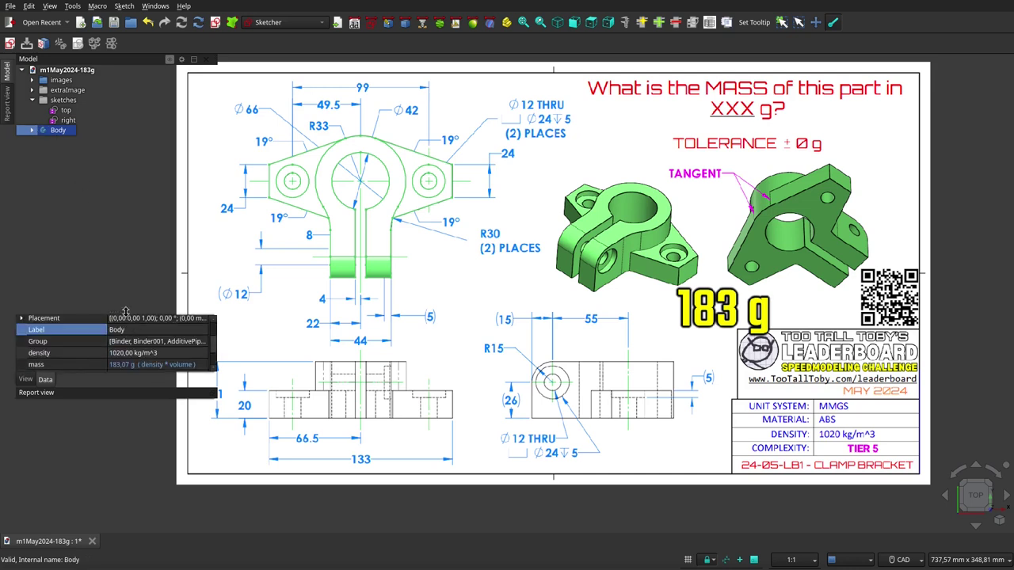
drag(125, 311, 129, 248)
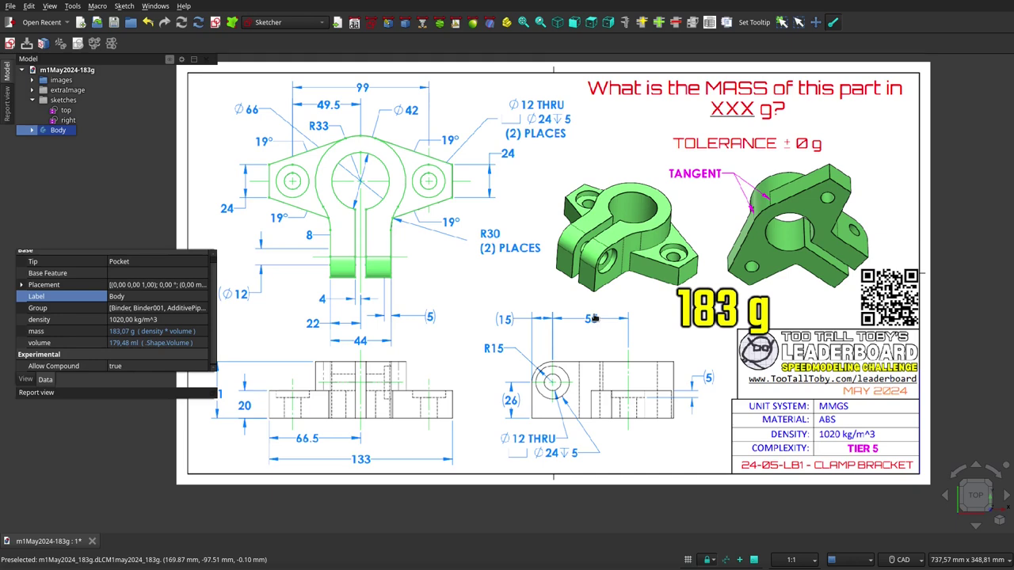
click(82, 86)
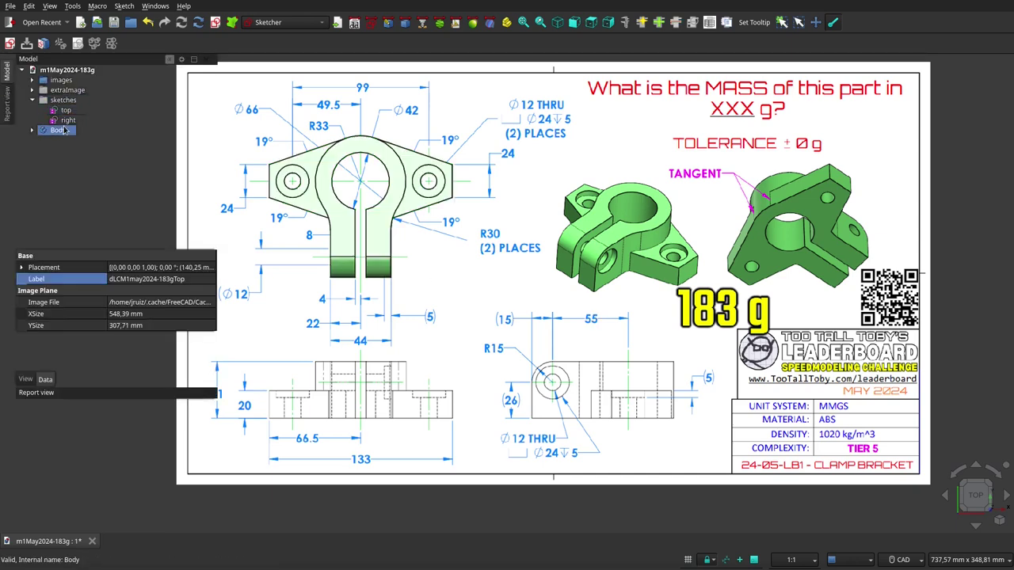
click(61, 80)
Step: Hide the reference images and view the green bracket isometrically, then from a low front angle
key(space)
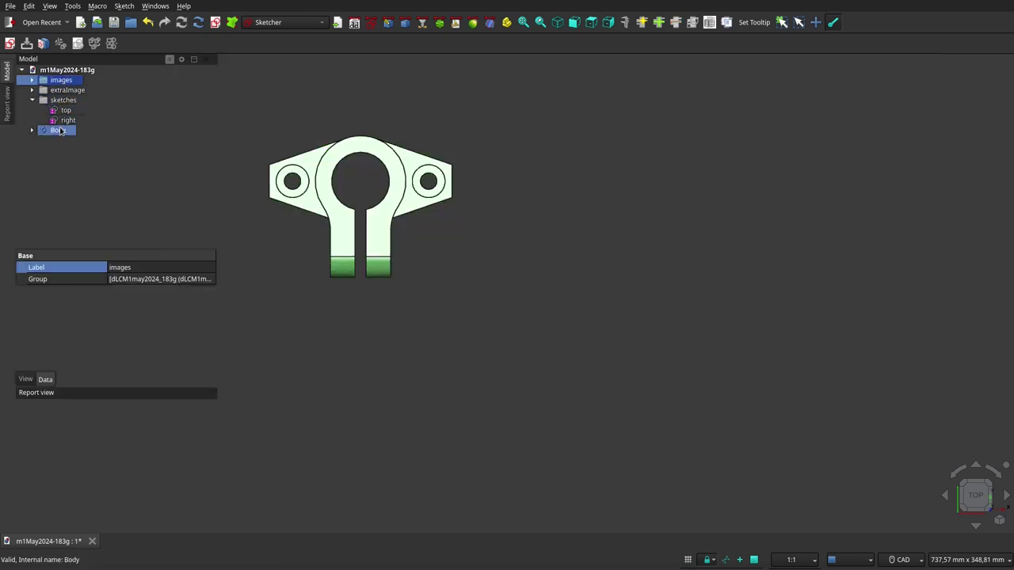
click(558, 24)
scroll(619, 230, down, 2)
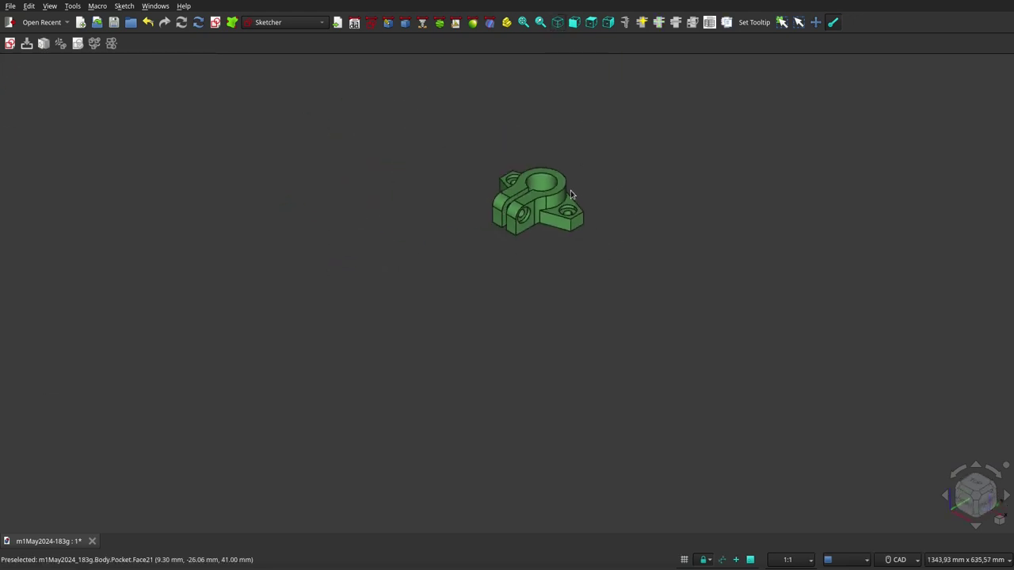
scroll(570, 190, up, 4)
scroll(545, 181, up, 2)
scroll(525, 116, up, 1)
scroll(524, 121, up, 1)
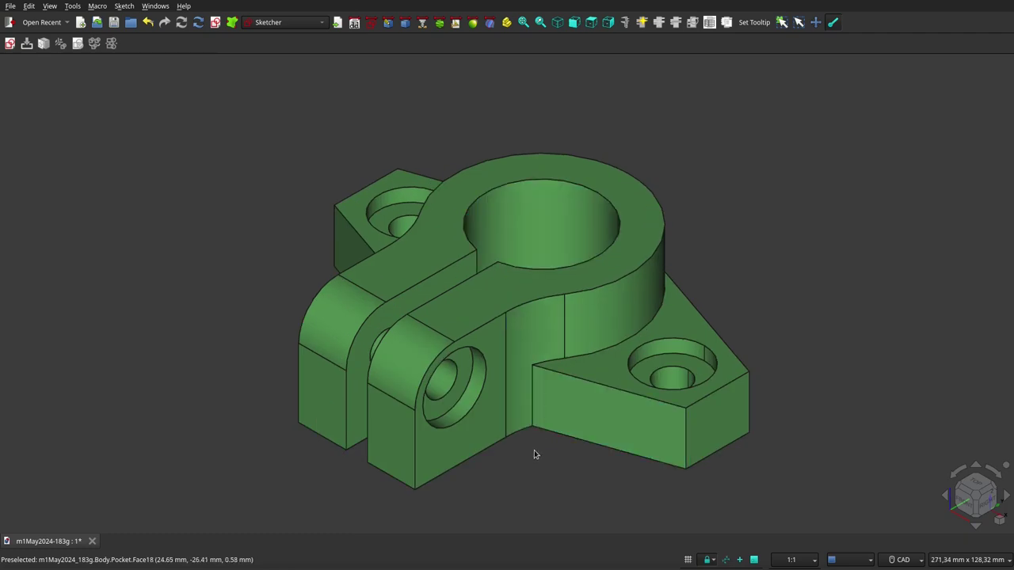
scroll(547, 114, down, 1)
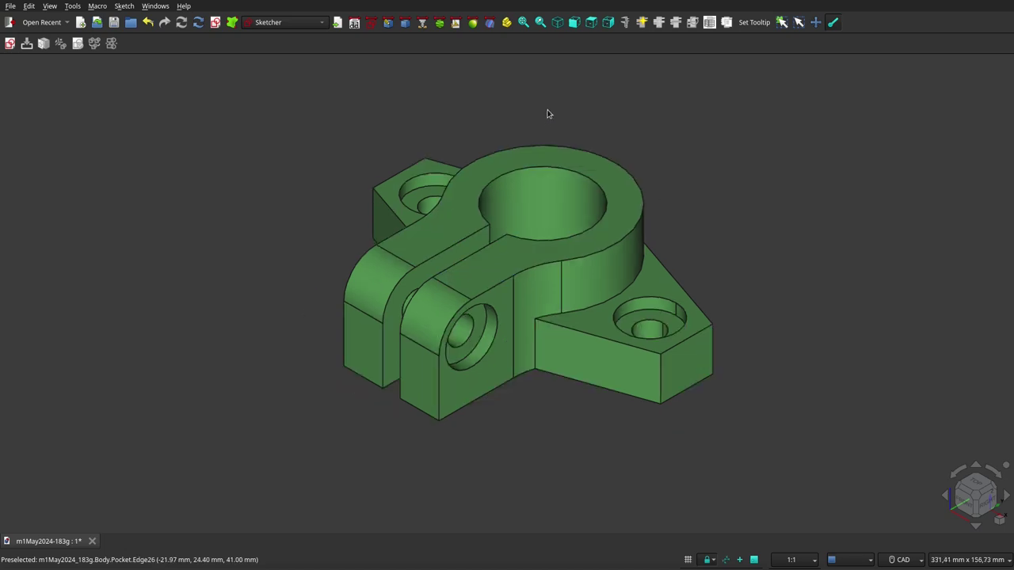
scroll(547, 113, down, 1)
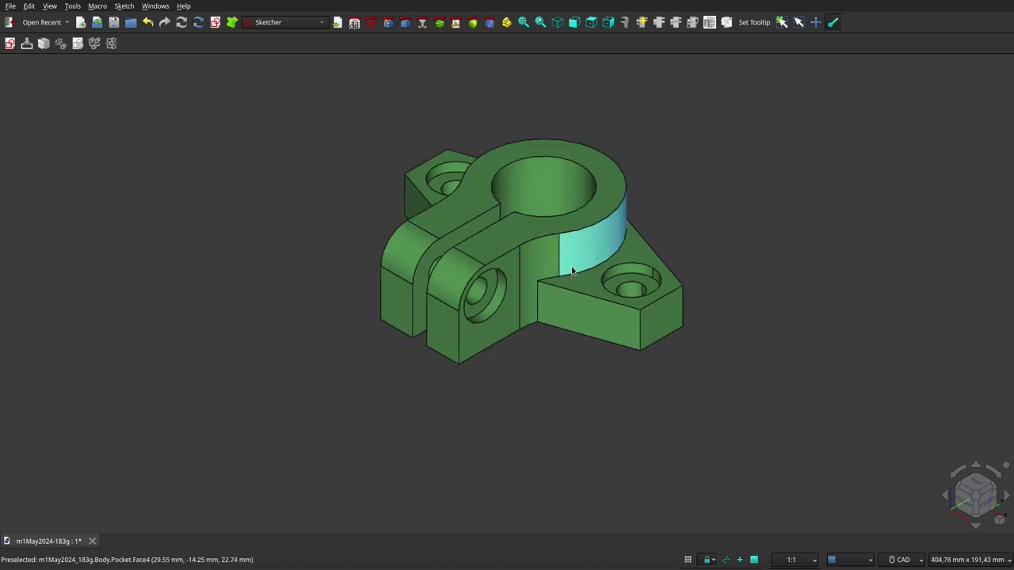
mouse_move(577, 277)
middle_down()
mouse_move(687, 243)
mouse_move(616, 116)
mouse_move(607, 190)
mouse_move(566, 261)
mouse_move(562, 300)
mouse_move(607, 309)
mouse_move(690, 294)
mouse_move(741, 230)
mouse_move(692, 269)
mouse_move(602, 308)
mouse_move(560, 364)
mouse_move(554, 398)
mouse_move(498, 378)
mouse_move(514, 380)
mouse_move(528, 354)
mouse_move(557, 150)
mouse_move(641, 261)
mouse_move(751, 261)
mouse_move(615, 336)
middle_up()
scroll(548, 389, down, 2)
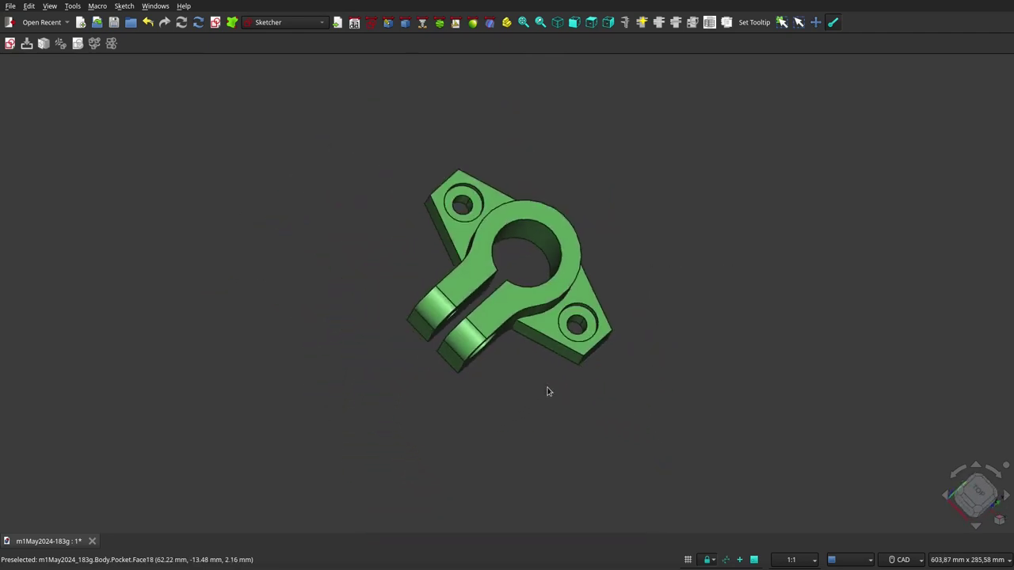
scroll(532, 268, up, 3)
scroll(598, 183, up, 2)
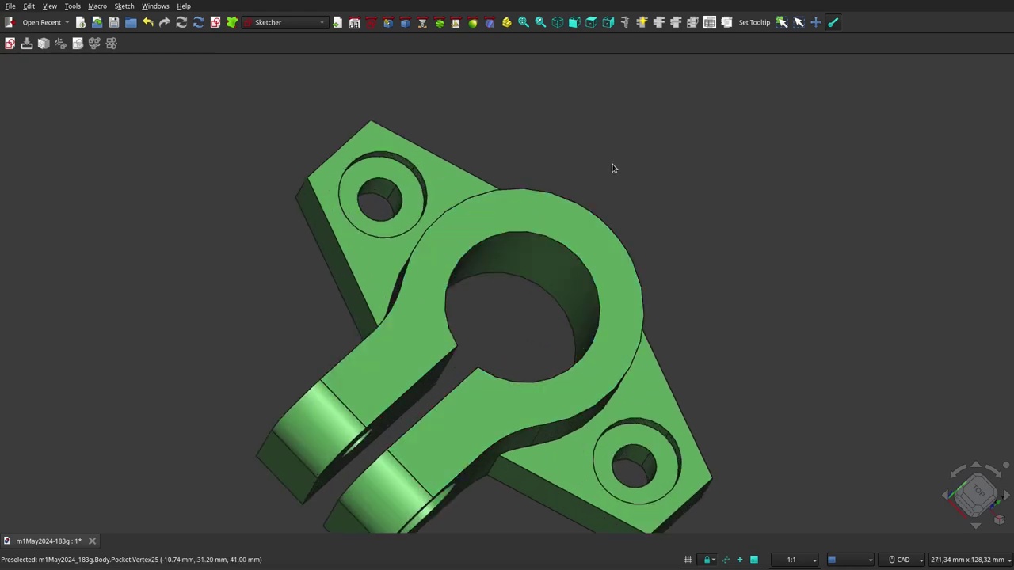
scroll(612, 168, down, 2)
scroll(611, 165, down, 2)
mouse_move(611, 165)
middle_down()
mouse_move(629, 163)
mouse_move(567, 249)
mouse_move(518, 357)
middle_up()
scroll(566, 285, down, 3)
scroll(566, 191, up, 2)
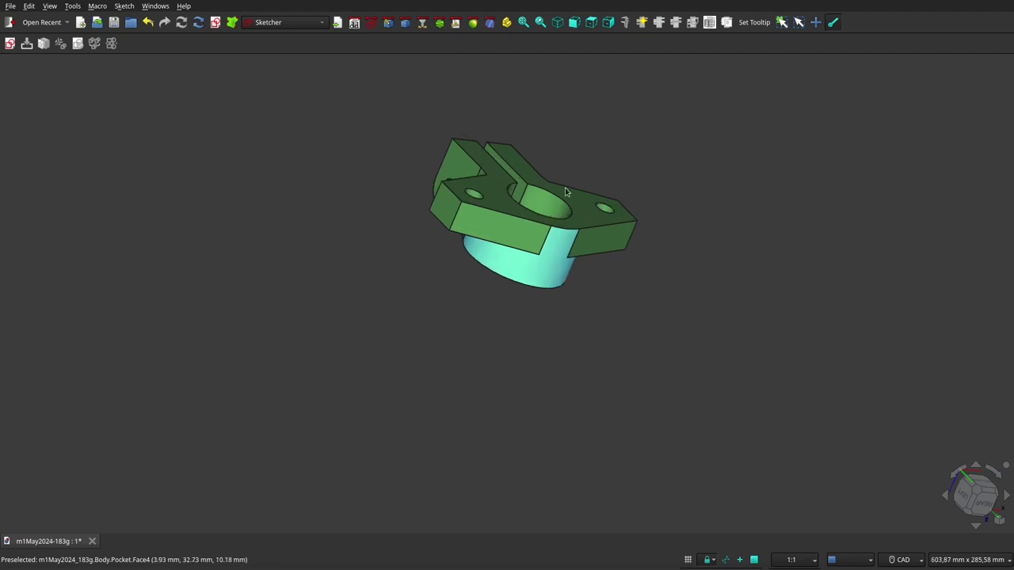
scroll(566, 191, up, 2)
middle_drag(565, 141, 547, 174)
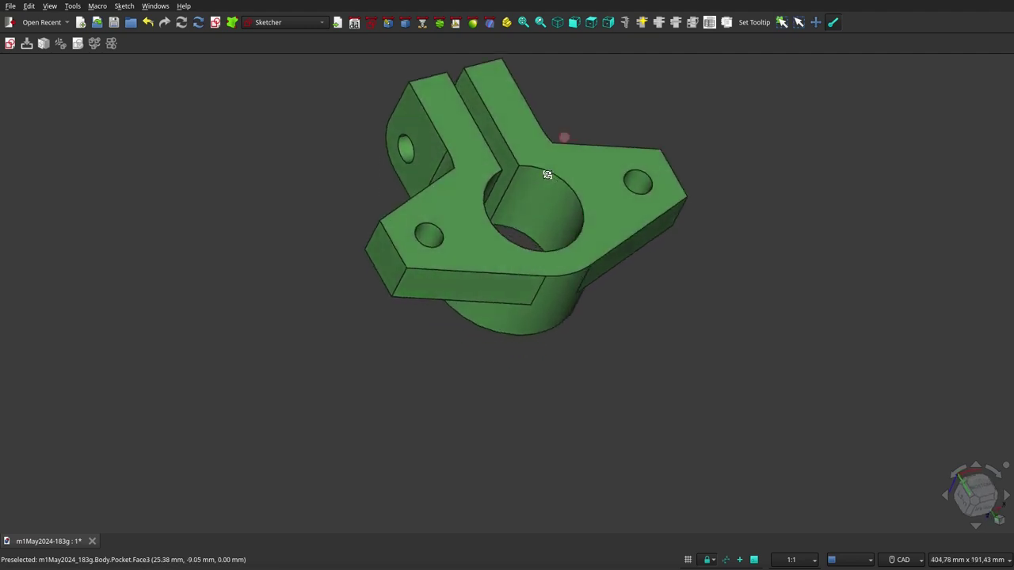
click(599, 26)
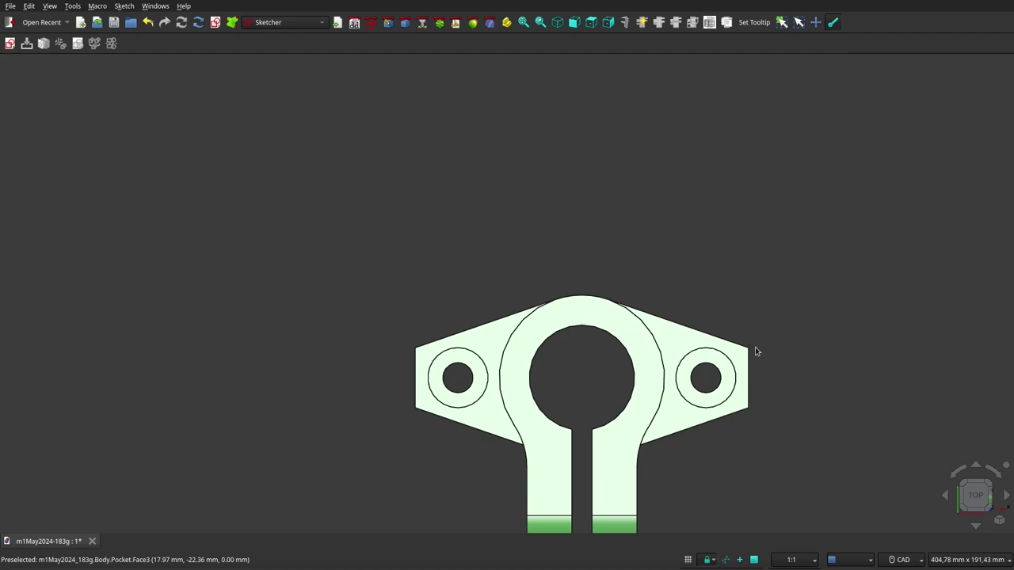
click(1007, 467)
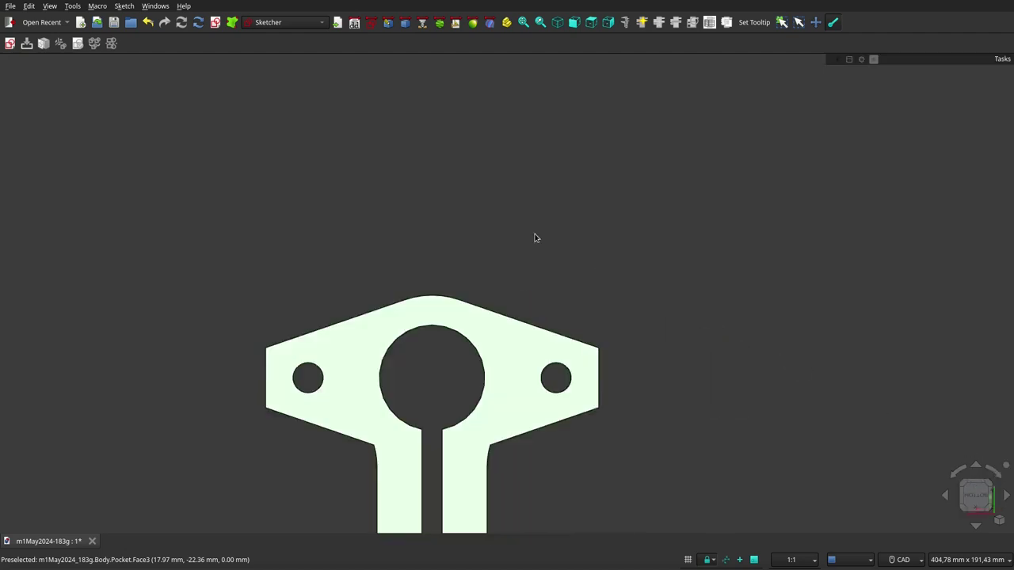
scroll(534, 235, down, 2)
scroll(466, 391, up, 1)
scroll(466, 391, up, 2)
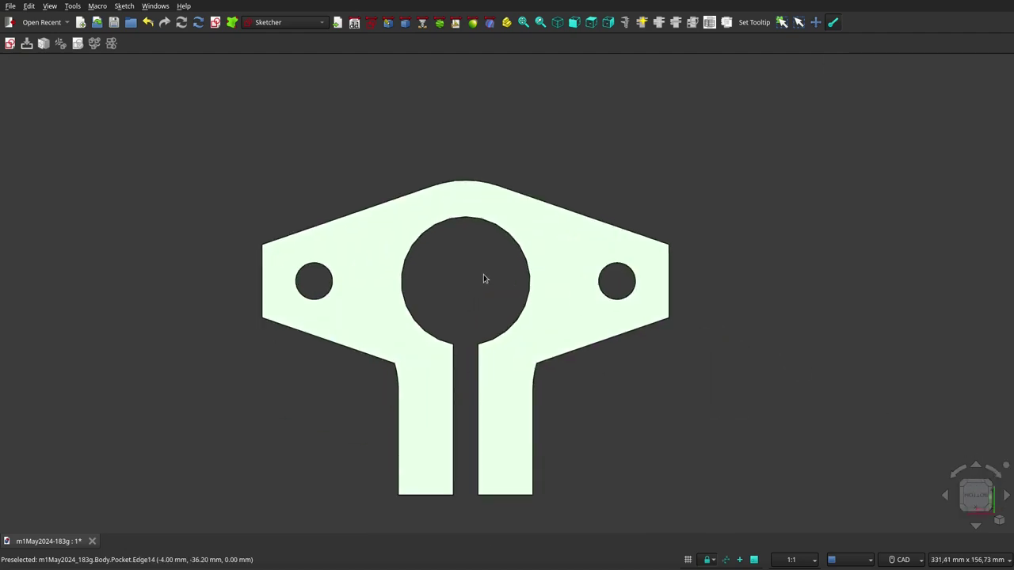
mouse_move(484, 278)
middle_down()
mouse_move(435, 273)
mouse_move(475, 423)
mouse_move(494, 421)
mouse_move(473, 369)
mouse_move(535, 379)
mouse_move(657, 373)
mouse_move(710, 346)
mouse_move(724, 301)
mouse_move(328, 317)
mouse_move(494, 337)
mouse_move(699, 297)
mouse_move(608, 286)
mouse_move(697, 274)
middle_up()
scroll(491, 408, down, 2)
scroll(700, 298, down, 3)
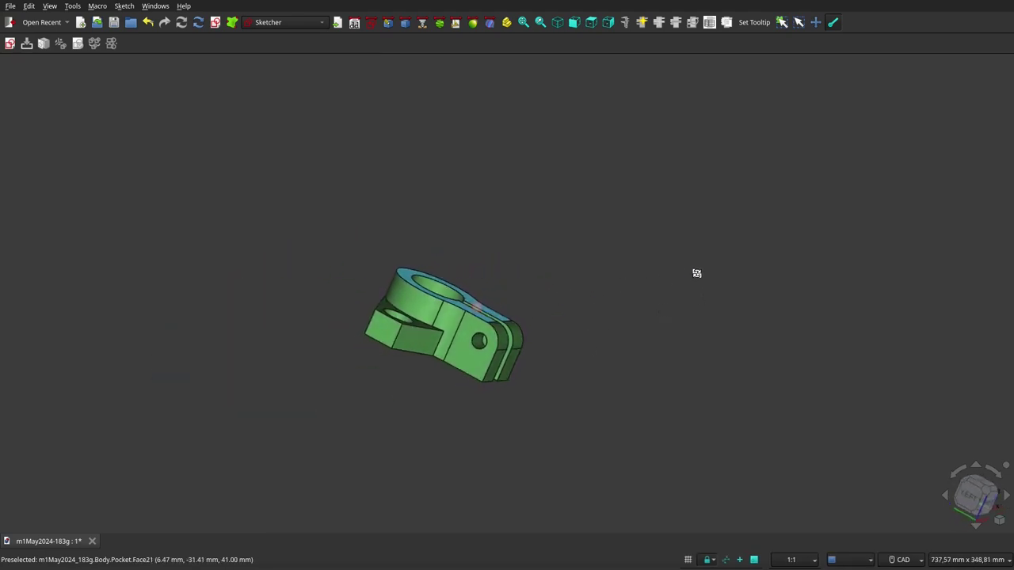
scroll(430, 398, up, 5)
scroll(452, 363, down, 1)
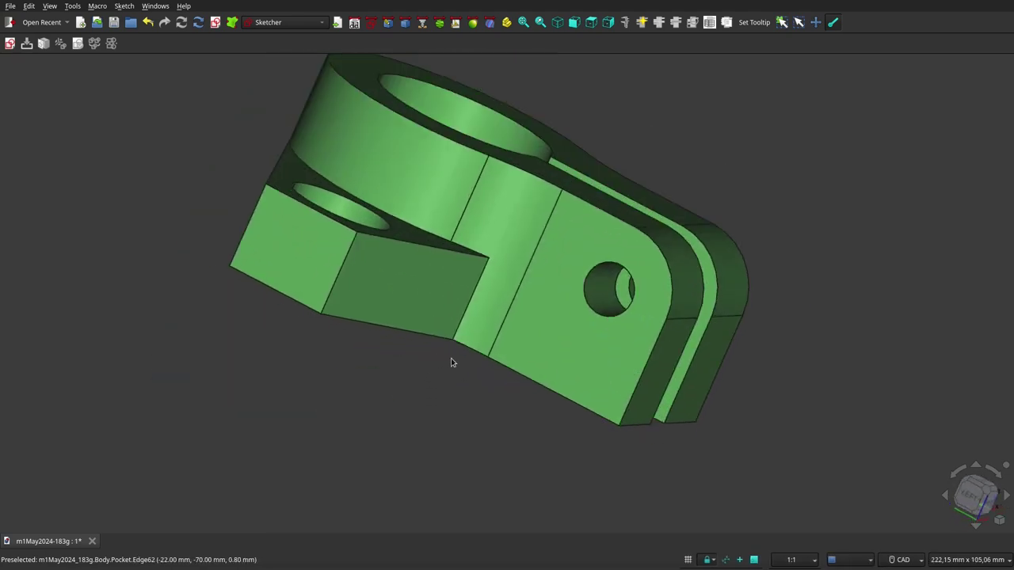